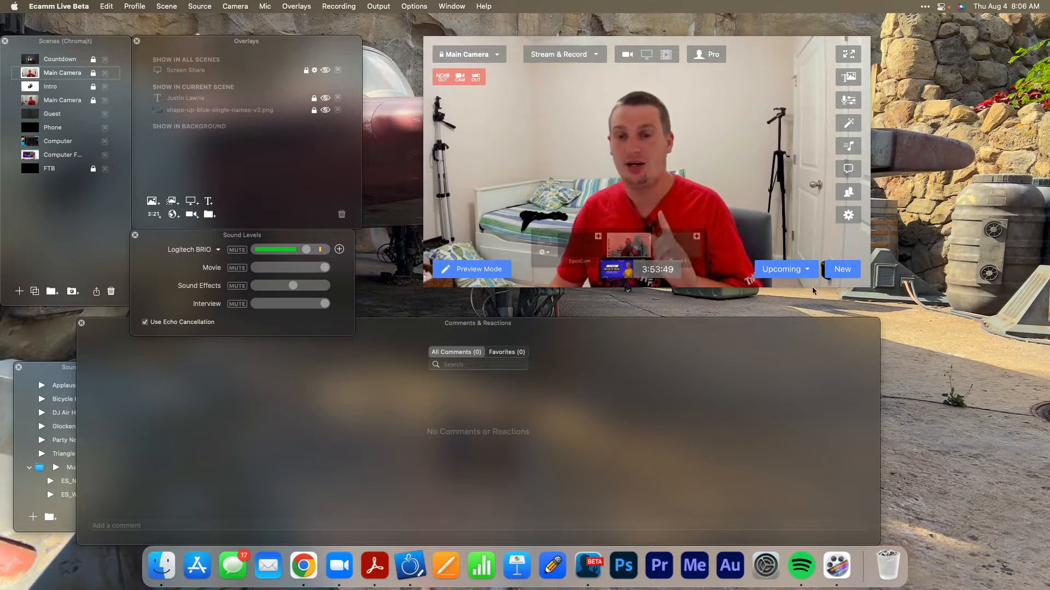
Start a new broadcast, remove the Evolution Travel YouTube destination, turn multistreaming off and set the destination to the Chromajt YouTube channel.
left_click(837, 271)
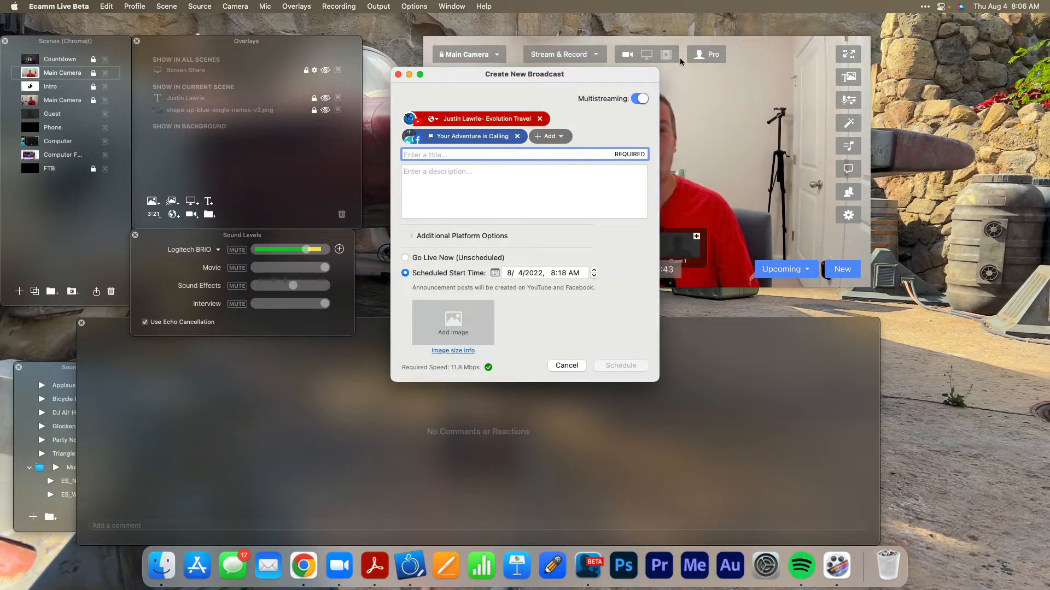
left_click(541, 119)
left_click(634, 97)
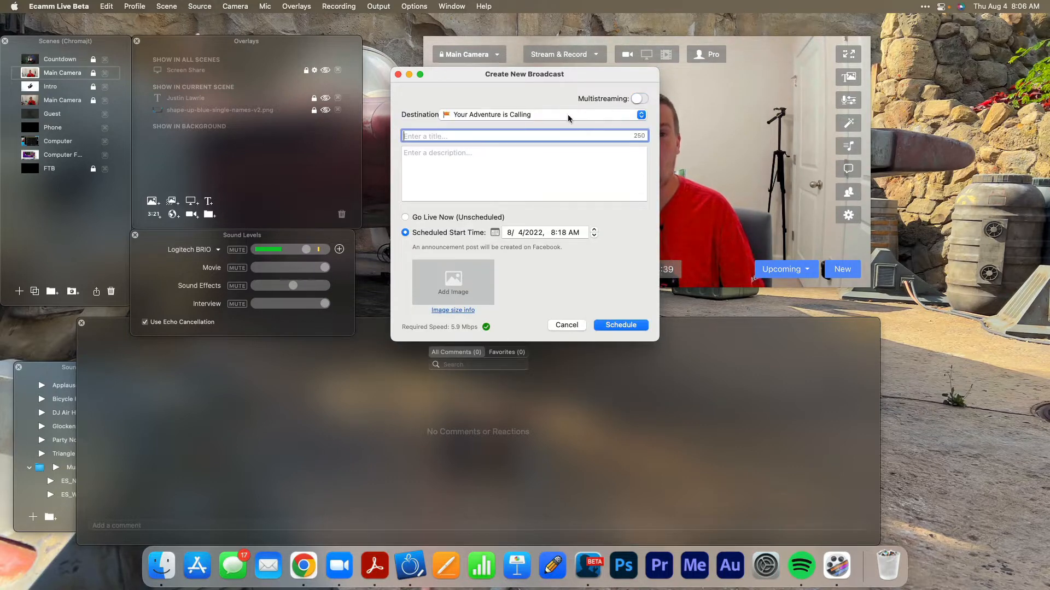
left_click(494, 114)
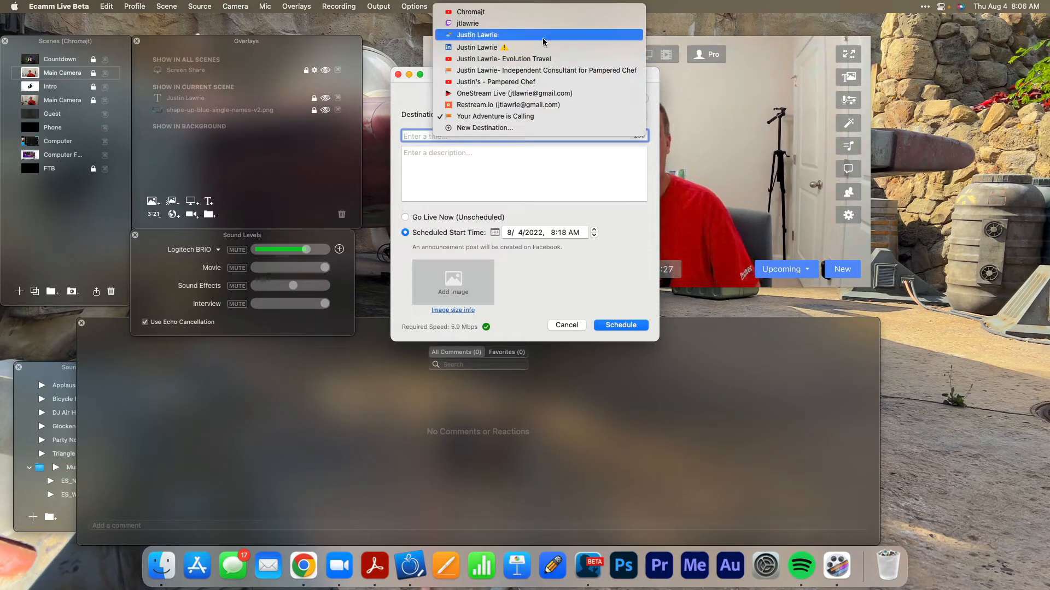
left_click(542, 12)
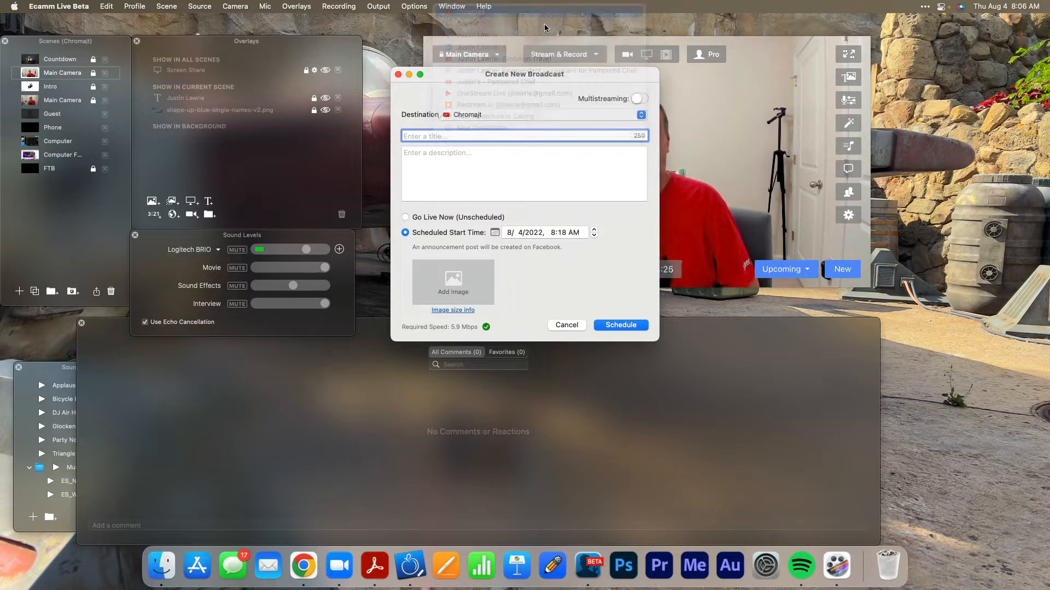
Add the YouTube channel "The NSLS - Sinclair Community Collage" as a new destination, allowing Ecamm Live to manage it.
left_click(524, 114)
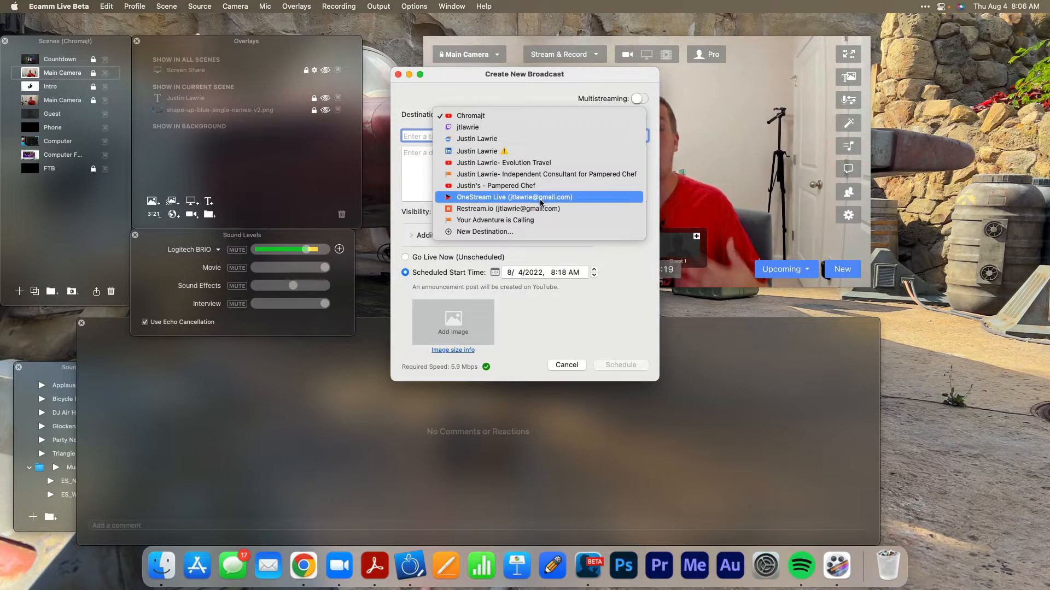
left_click(534, 232)
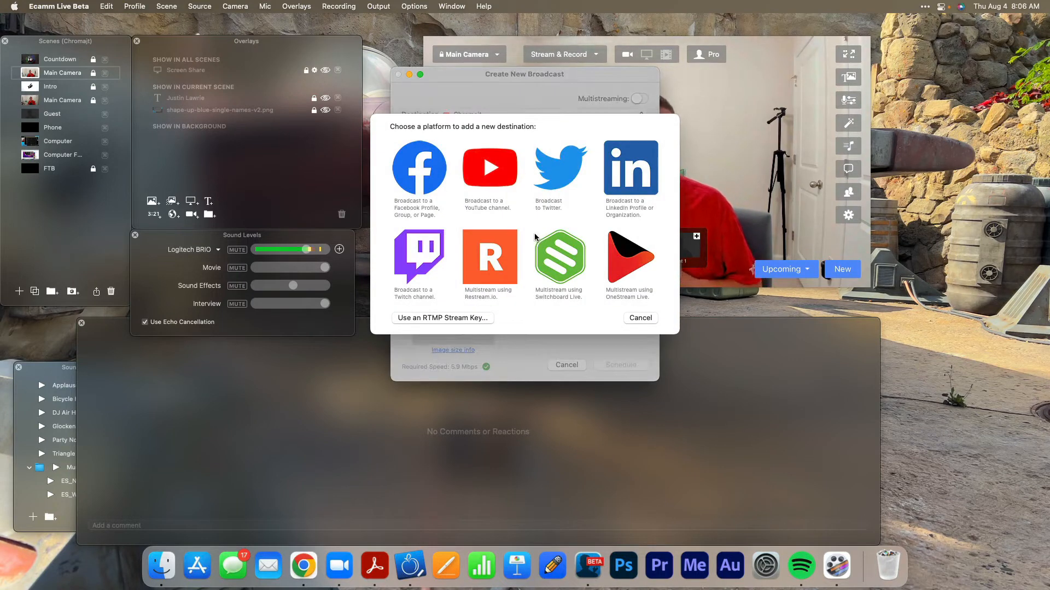
left_click(488, 175)
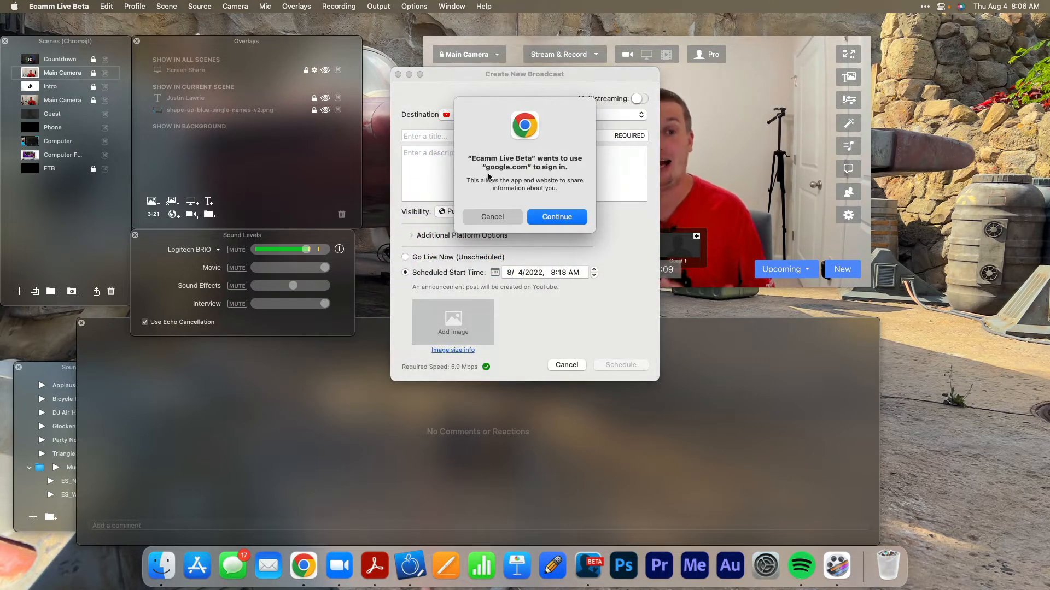
left_click(549, 216)
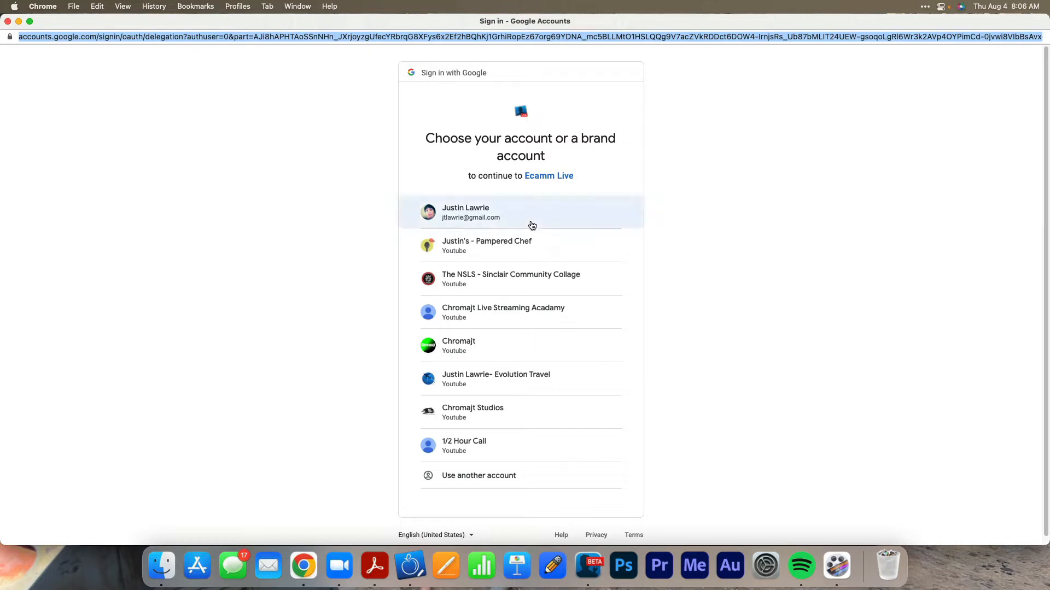
left_click(523, 274)
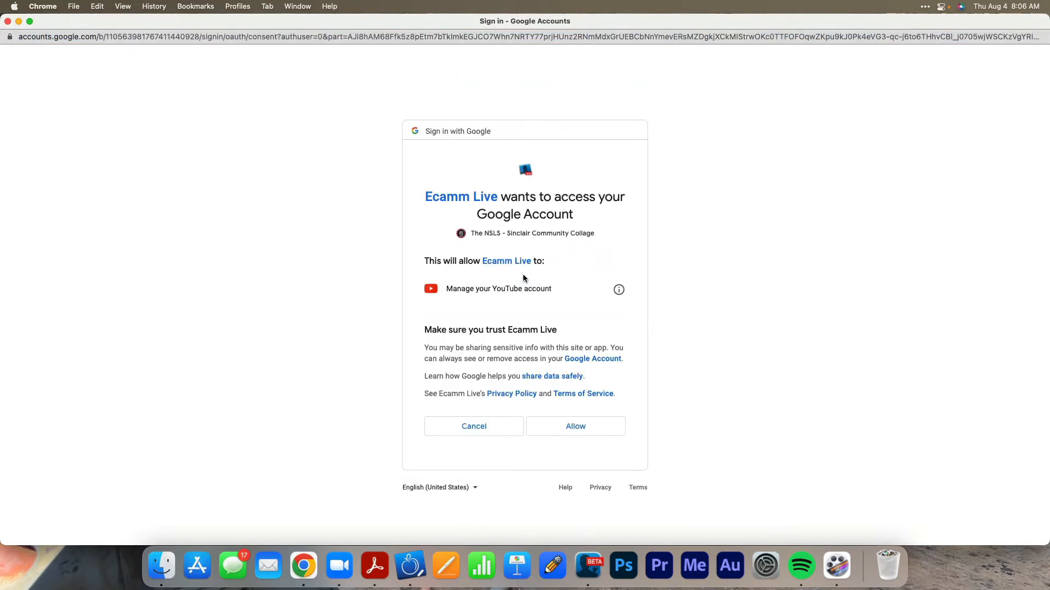
left_click(592, 435)
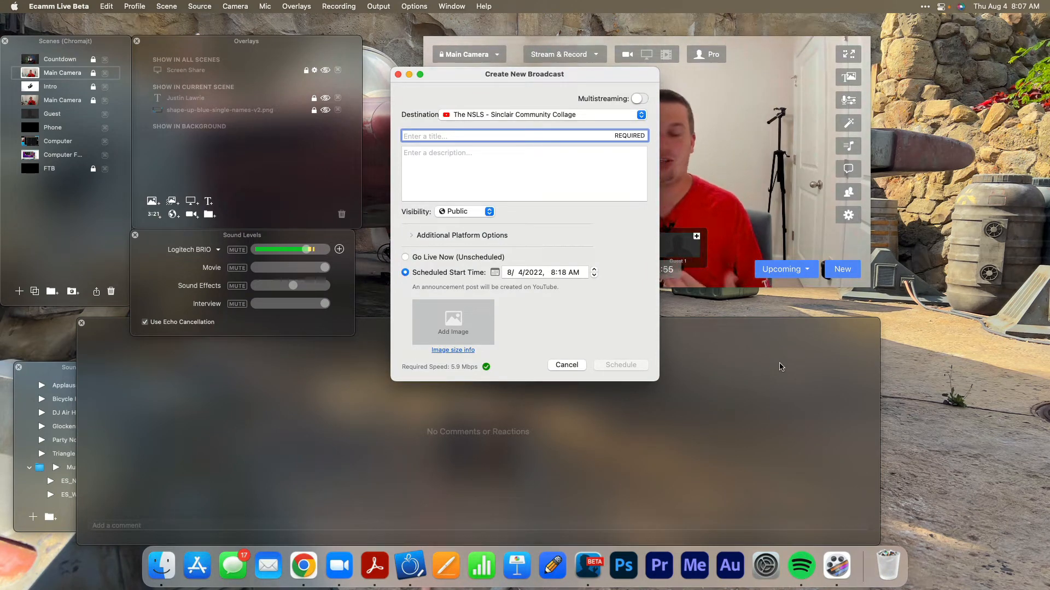
Add the Facebook business page "National Society of Leadership & Success-Sinclair Community College Chapter" as a new destination.
left_click(620, 115)
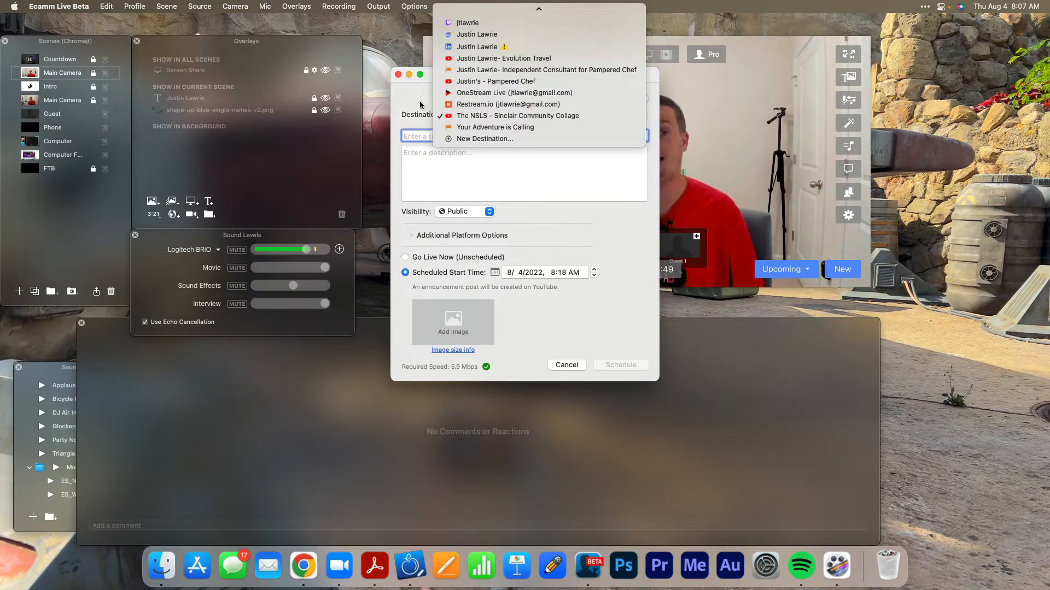
left_click(519, 115)
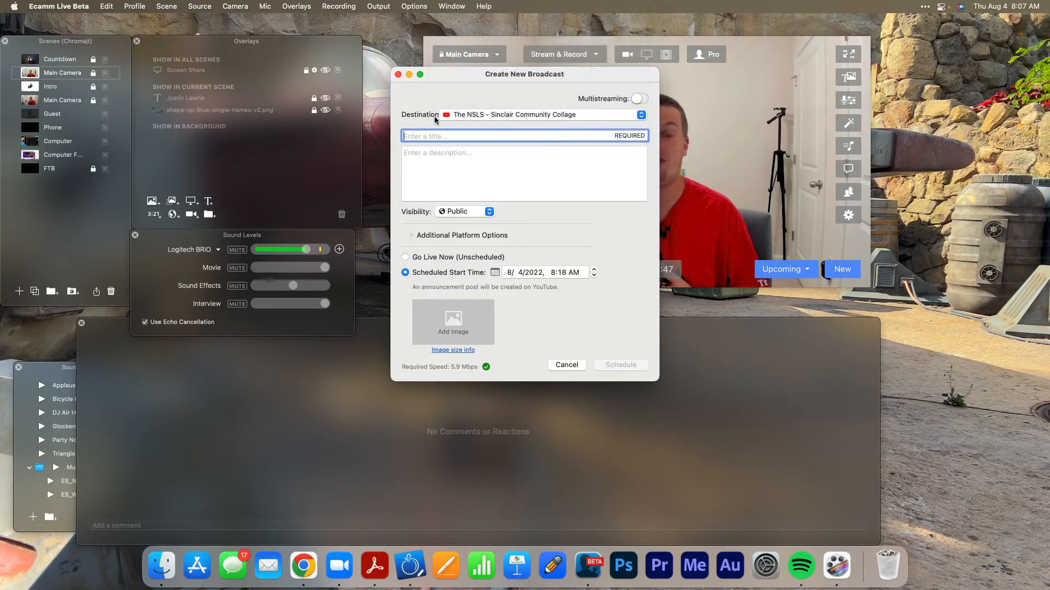
left_click(523, 115)
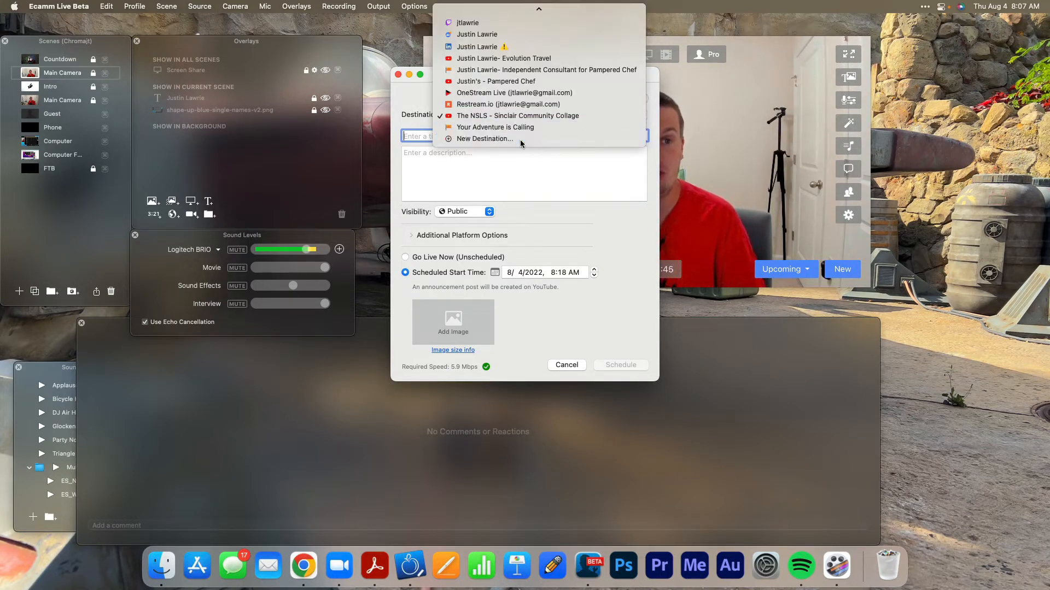
left_click(520, 139)
left_click(417, 183)
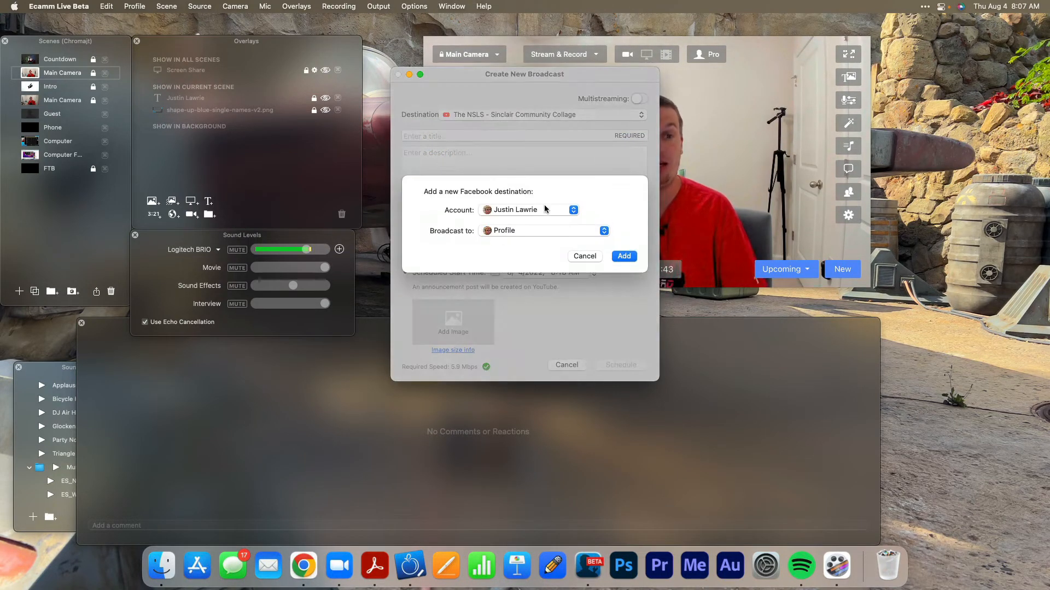
left_click(520, 231)
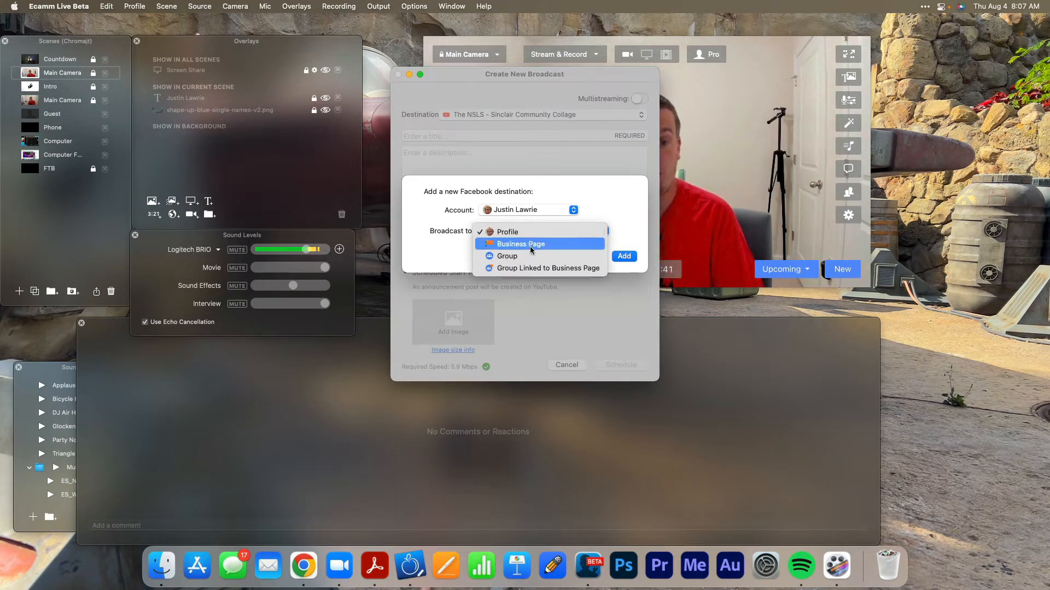
left_click(530, 242)
left_click(513, 240)
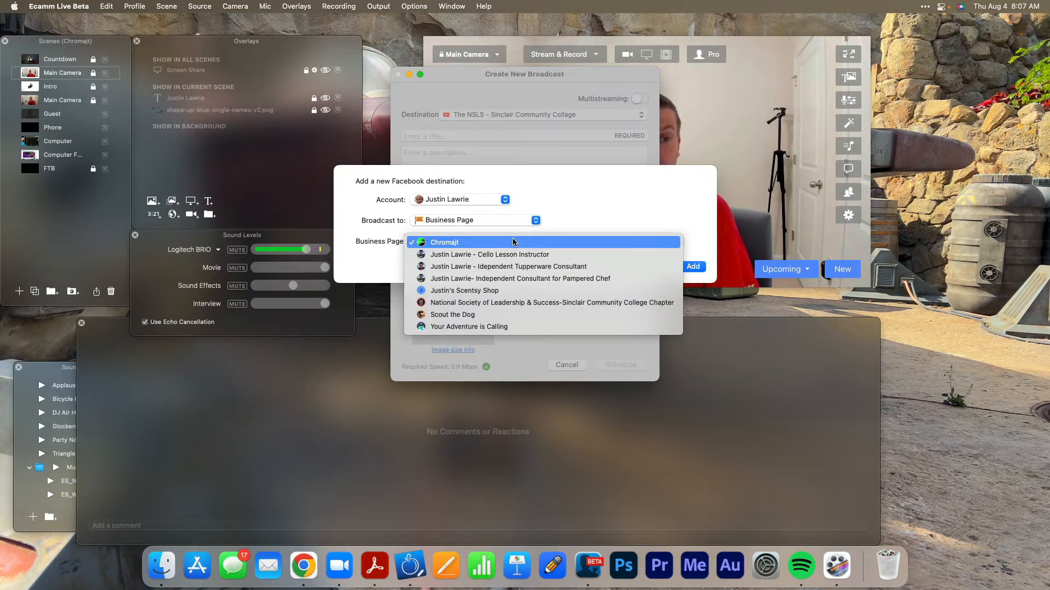
left_click(528, 302)
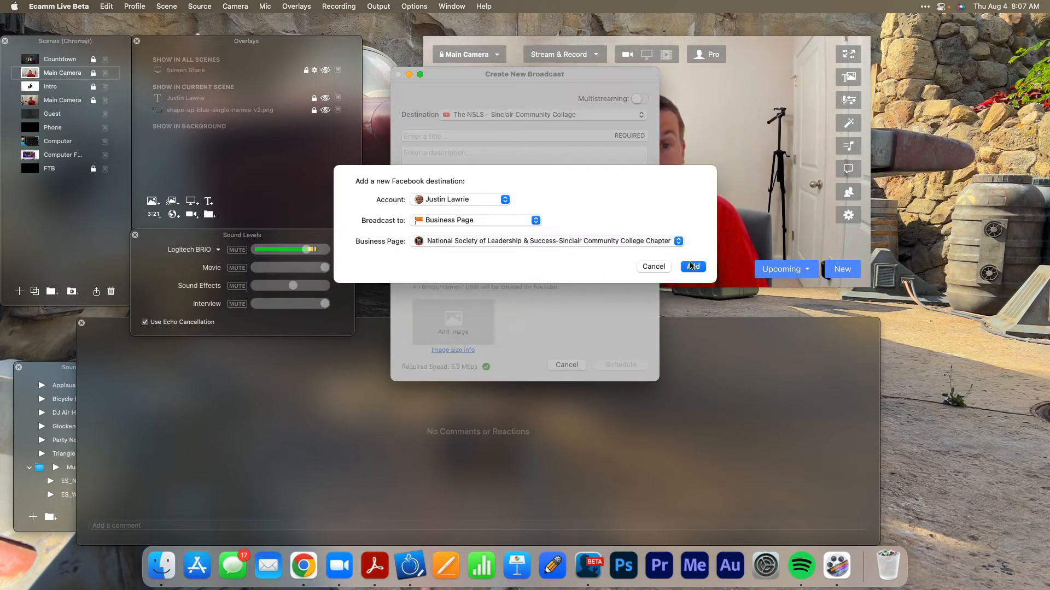
left_click(693, 266)
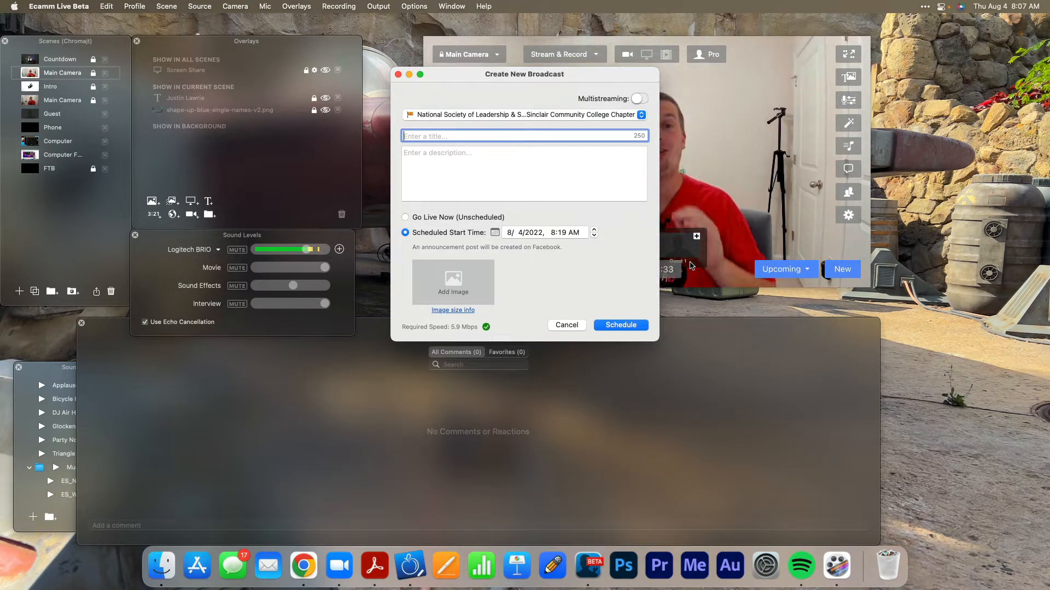
Turn multistreaming on and include the YouTube channel "The NSLS - Sinclair Community Collage" alongside the Facebook page.
left_click(638, 99)
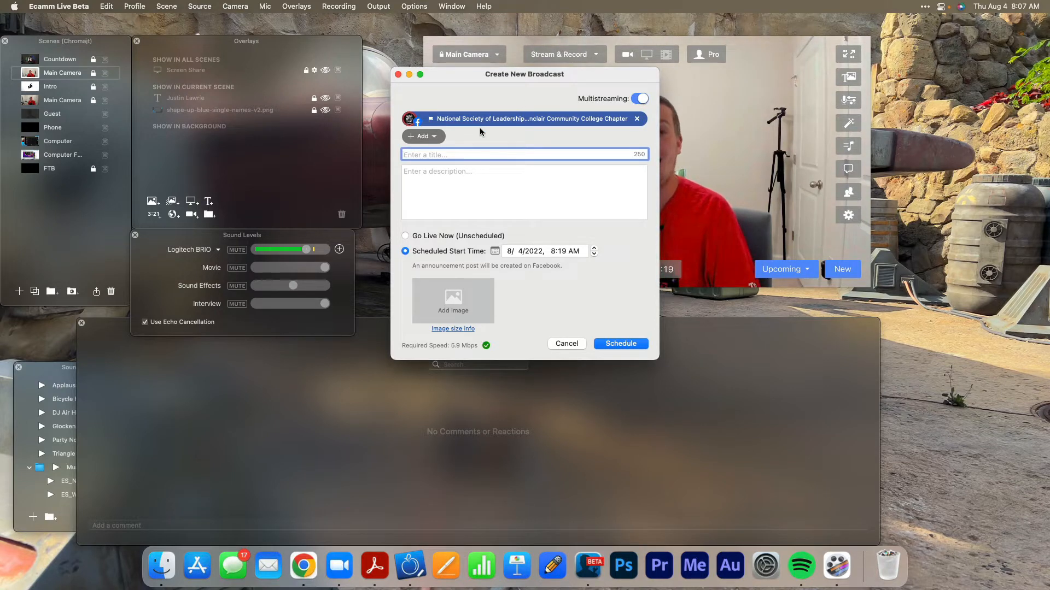
left_click(423, 136)
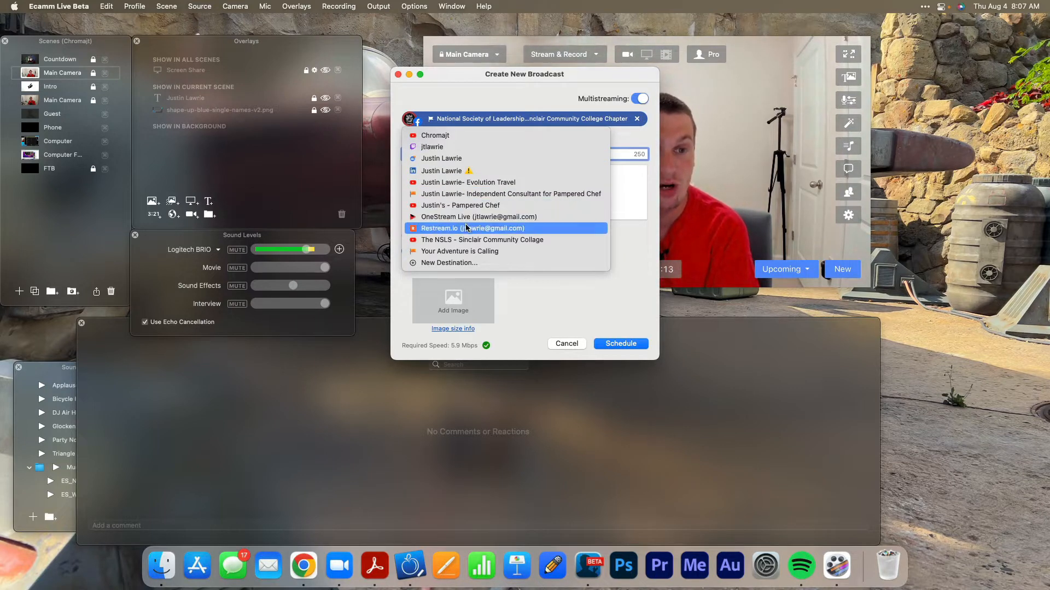
left_click(469, 241)
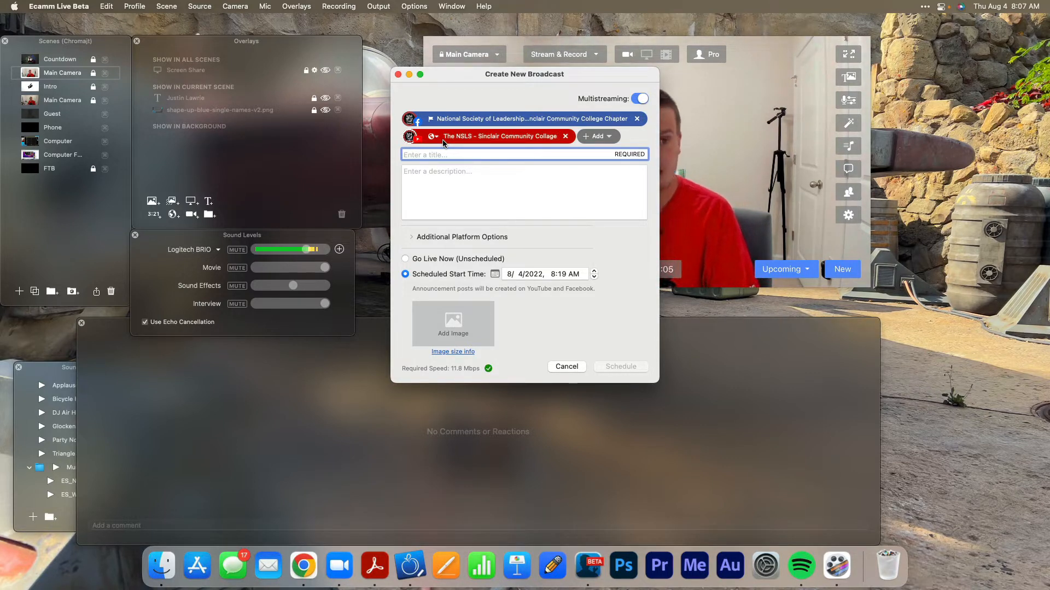
Title the broadcast "Welcome to NSLS".
type("Welco")
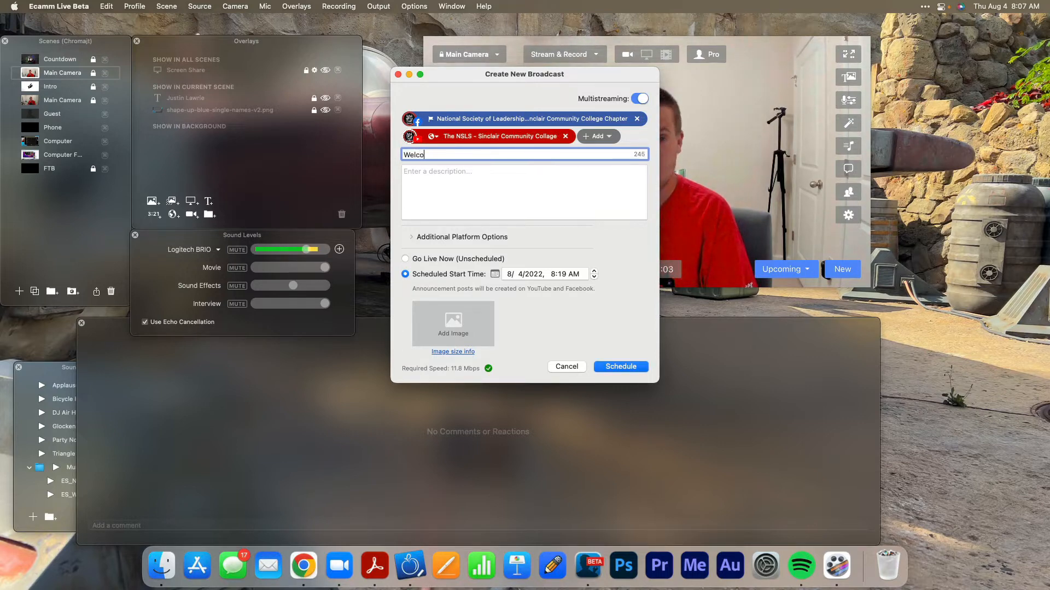
type("me to NSLS")
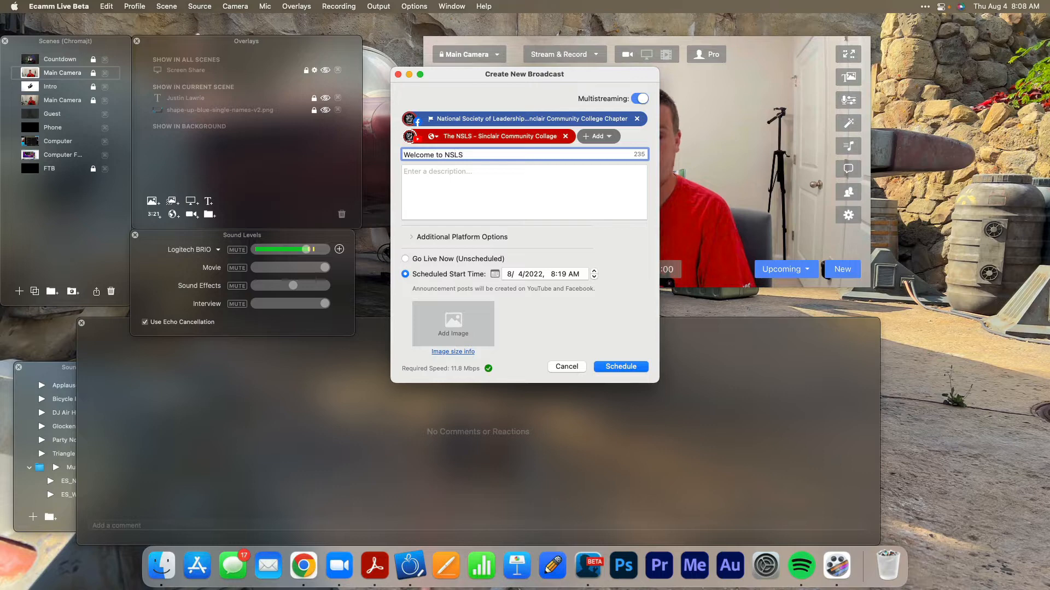
key("Tab")
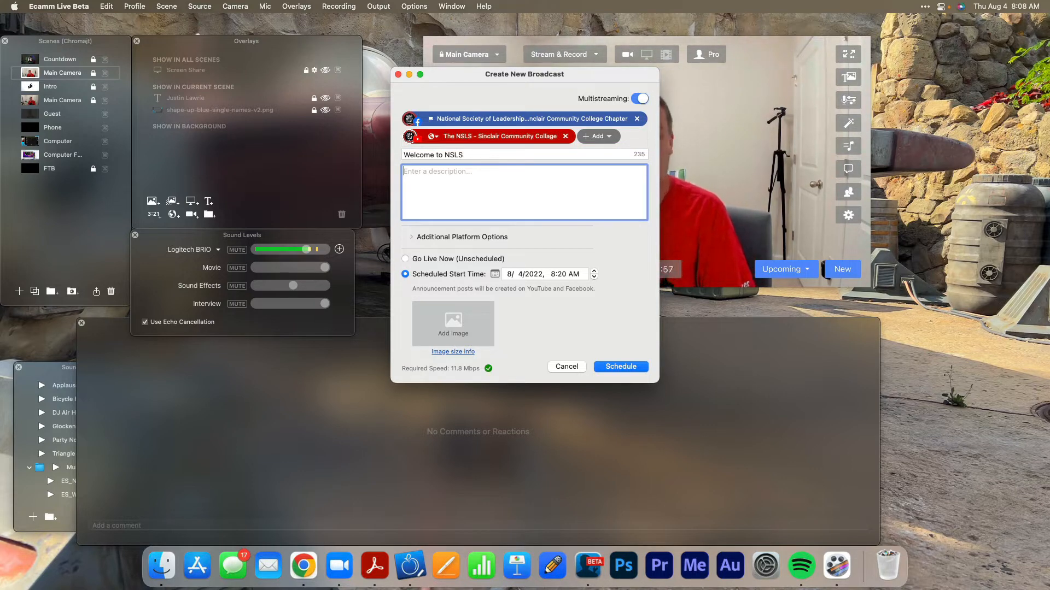
Enter the description "Quick Video Reminder of Upcoming Orientations." and expand the additional platform options.
type("Qu")
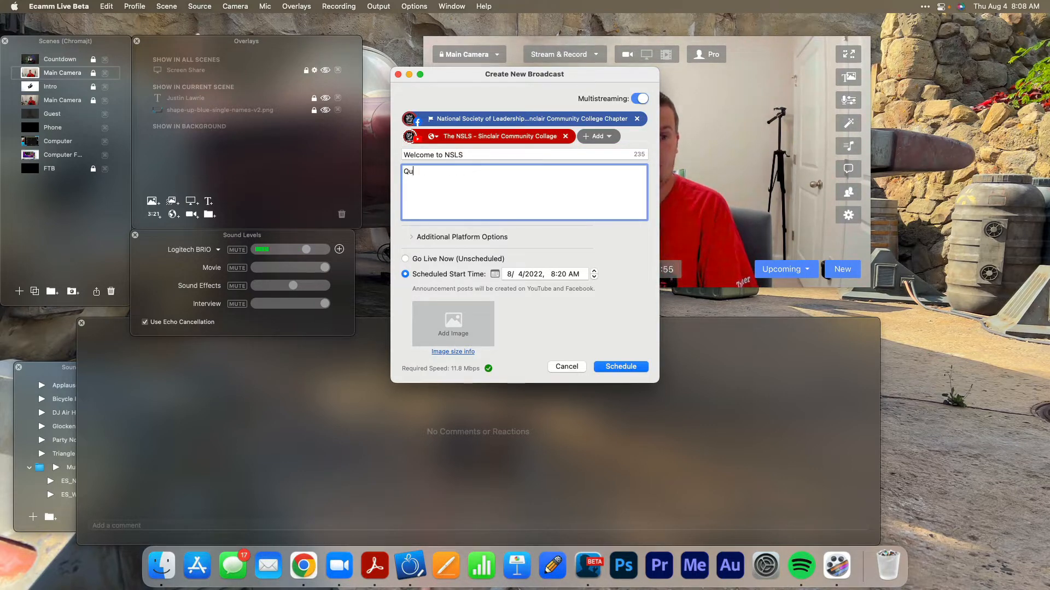
type("ick Video H")
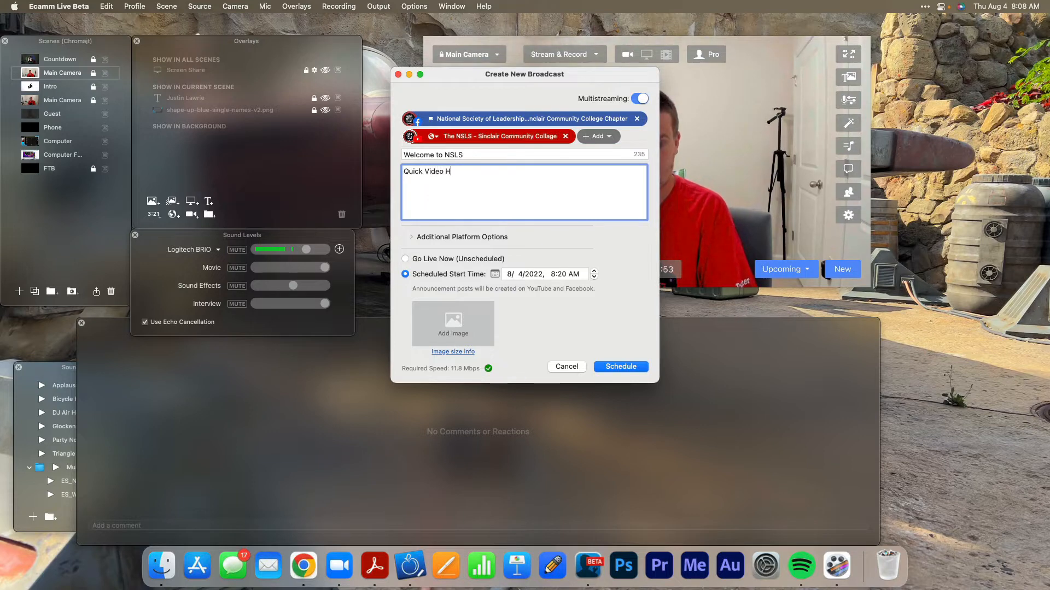
type("E")
key("BackSpace")
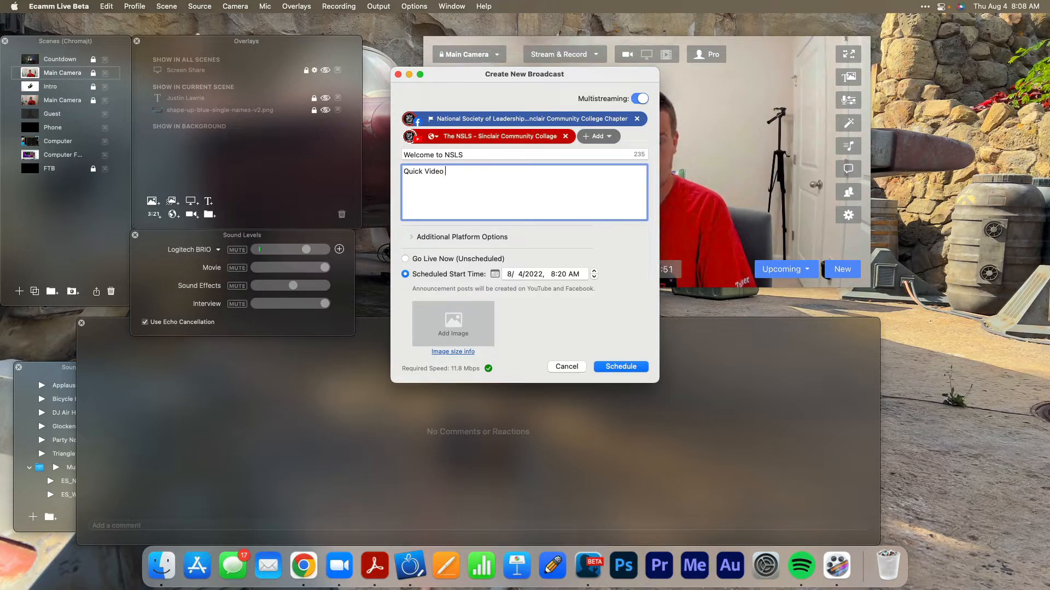
type("Reminder")
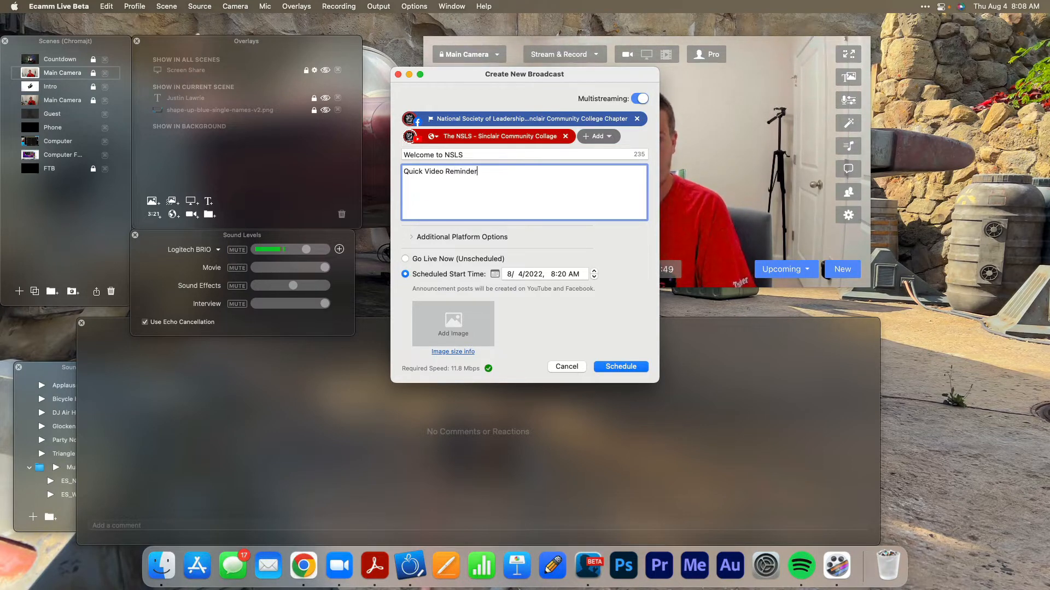
type(" of Upcoming")
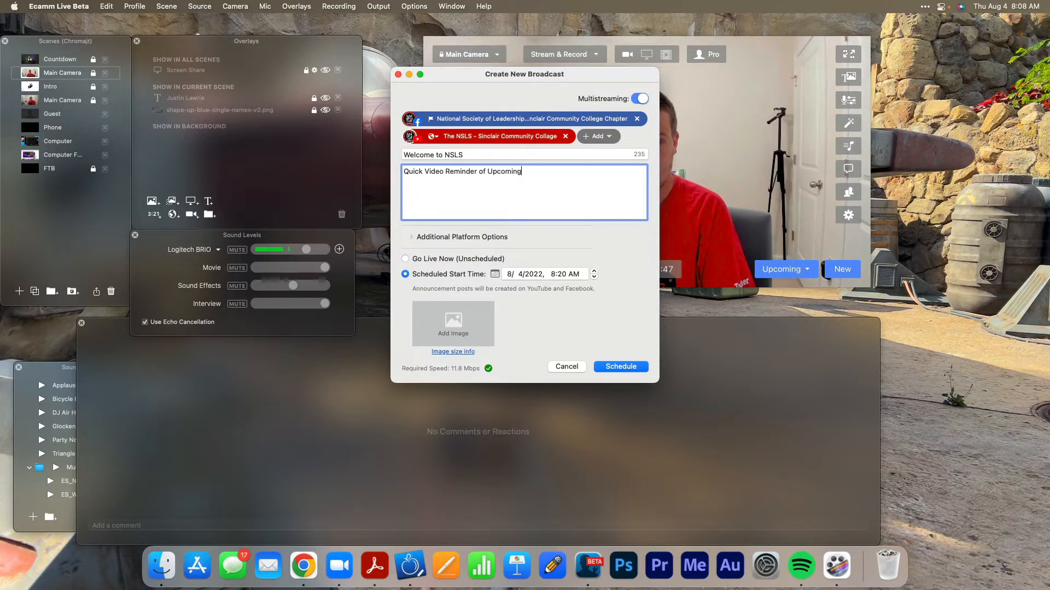
type(" Orientations.")
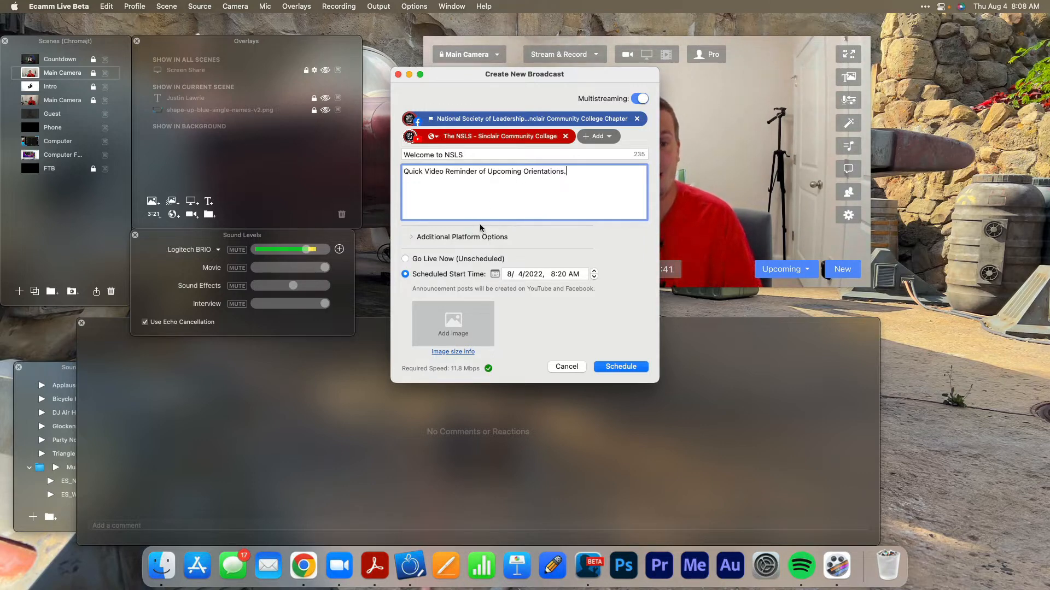
left_click(475, 238)
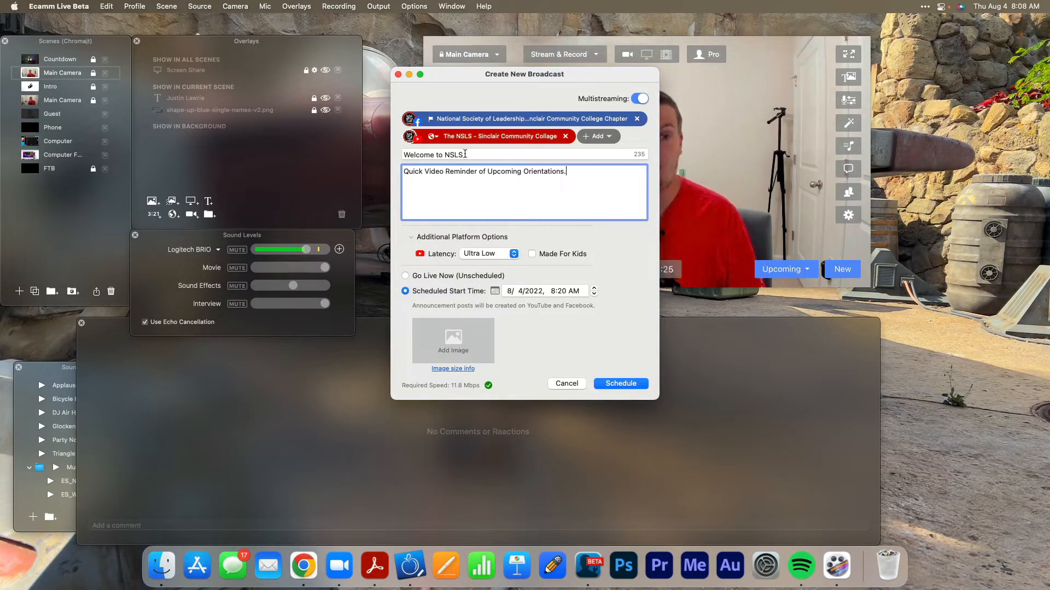
Replace the broadcast title with "Speaker Broadcast".
triple_click(465, 155)
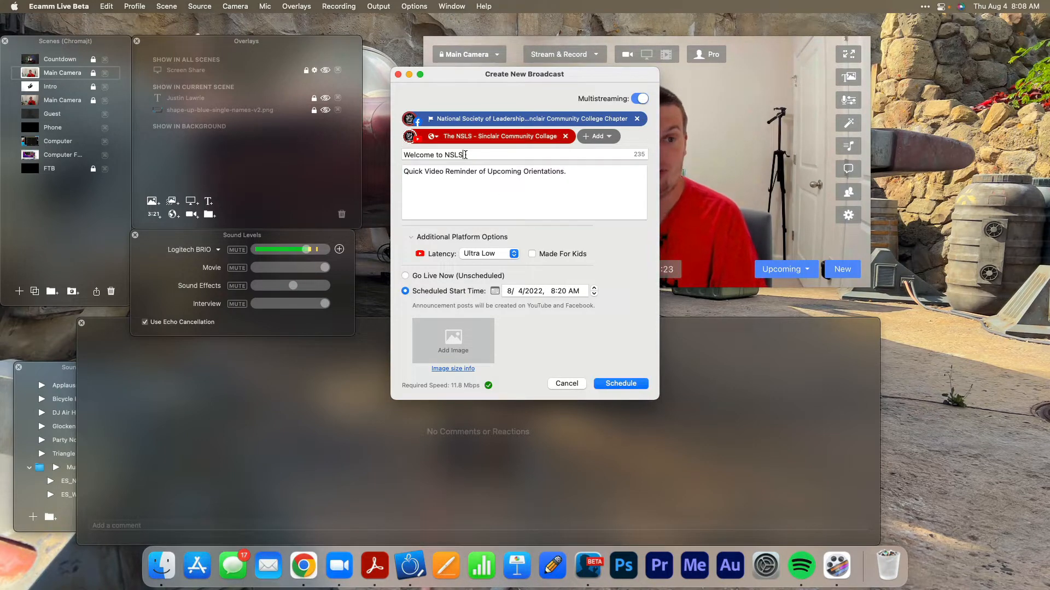
type("Spe")
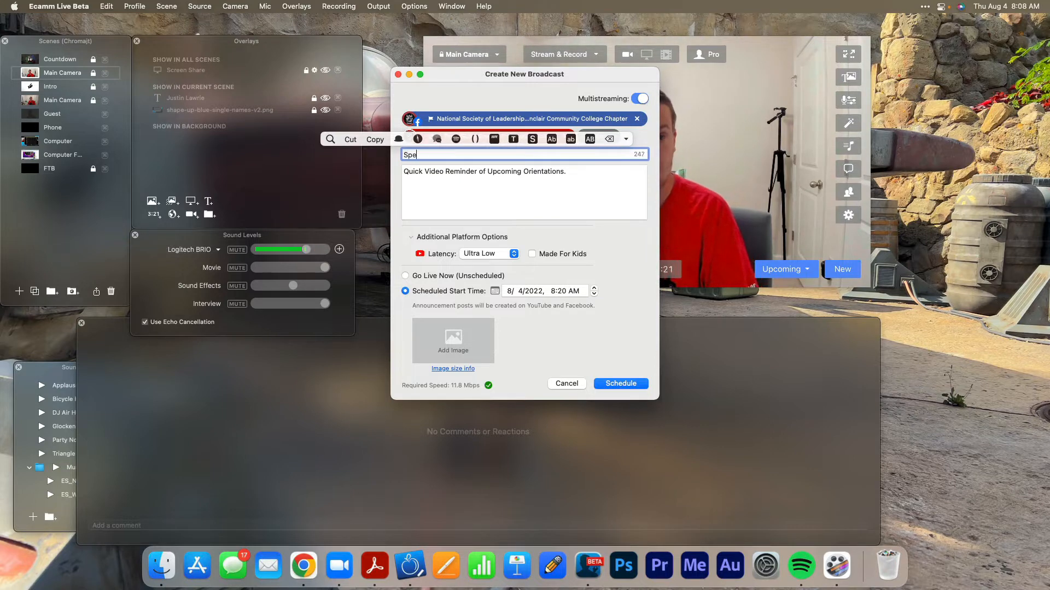
type("aker Broadcast")
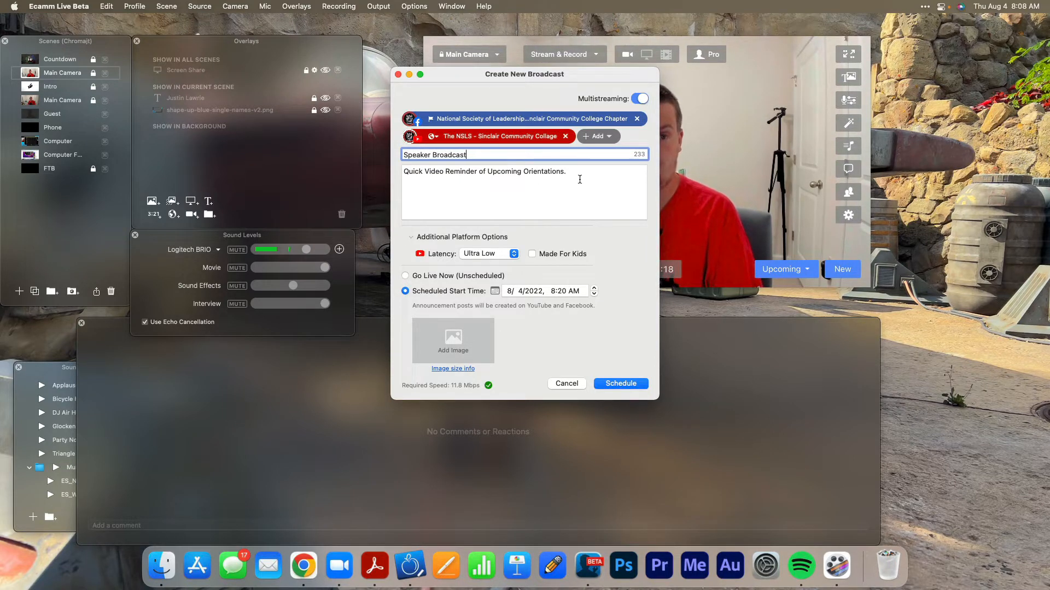
Replace the broadcast description with "Join us for a free speaker broadcast today!".
triple_click(504, 171)
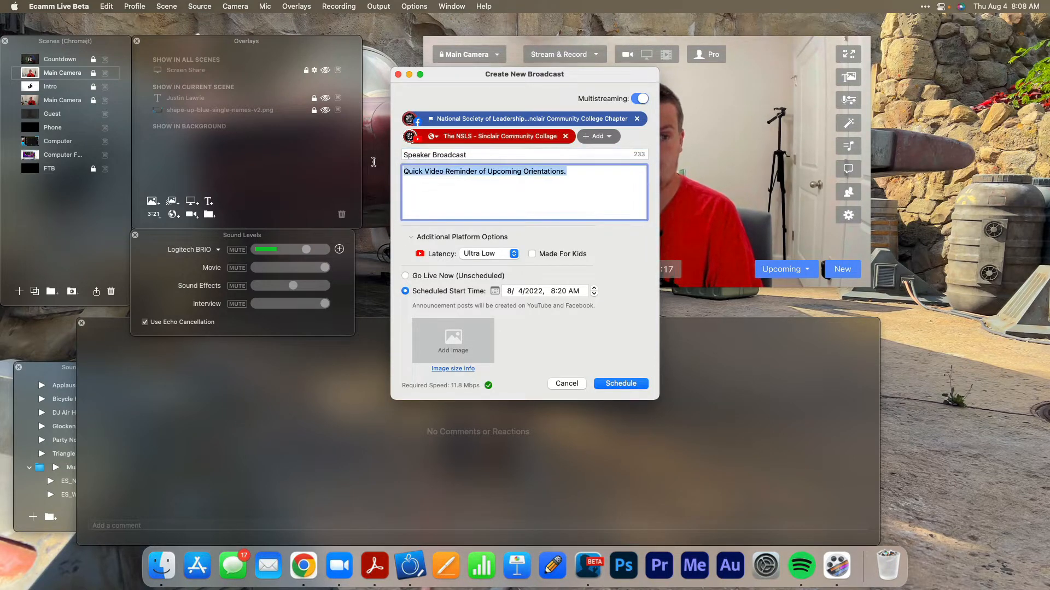
type("Join us")
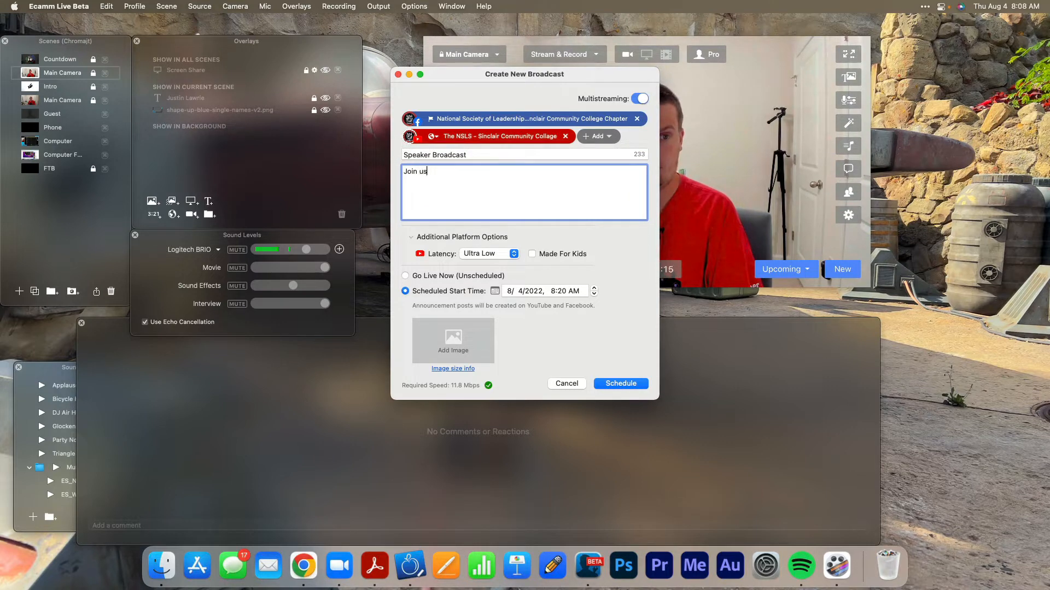
type(" for a free ")
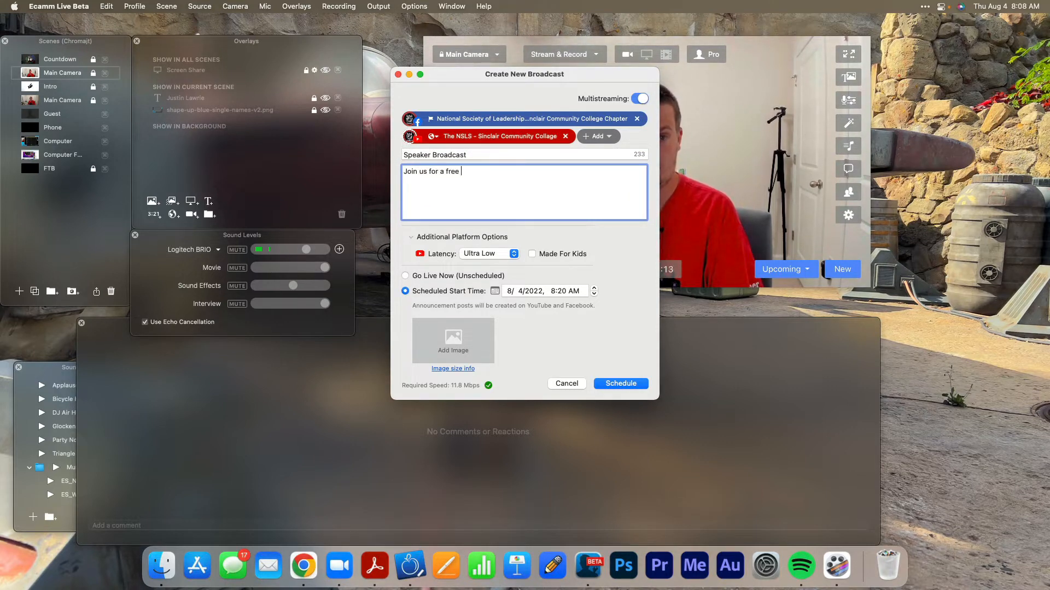
type("speaker bro")
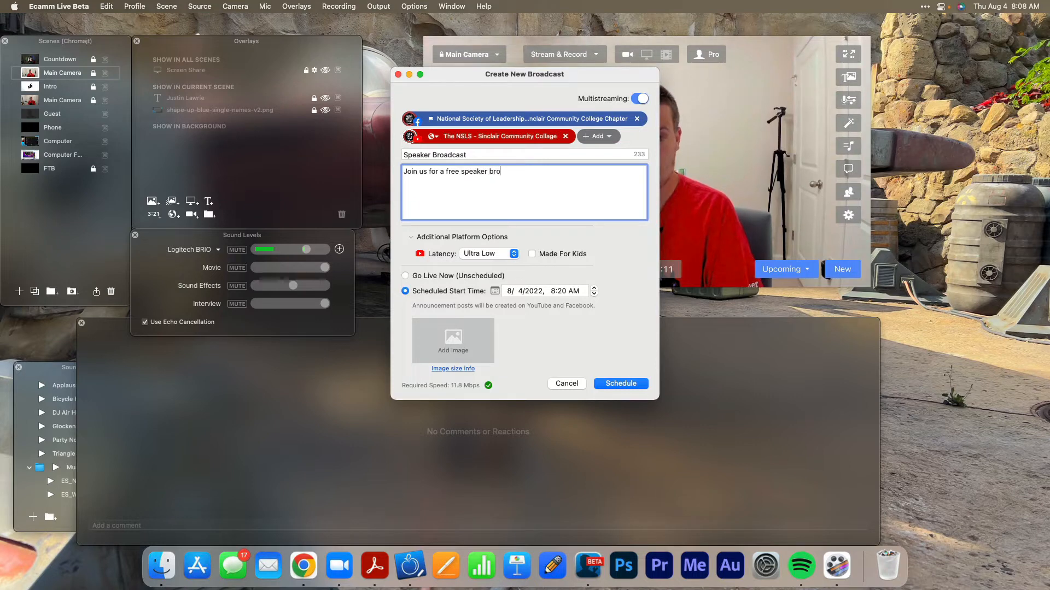
type("adcast today")
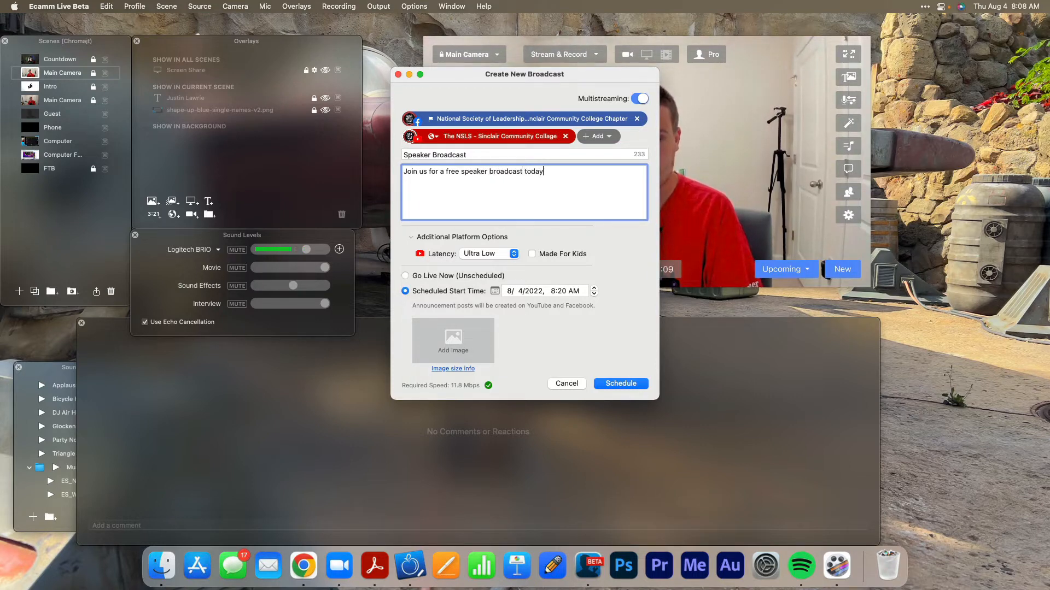
type("!")
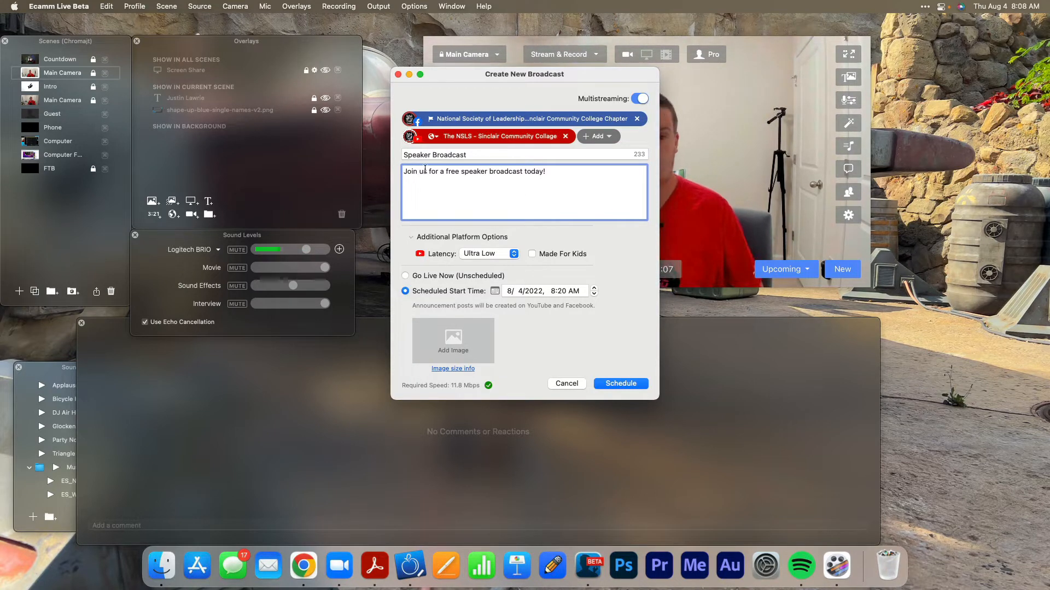
Set the scheduled start time of the broadcast to 3:00 PM.
left_click(553, 291)
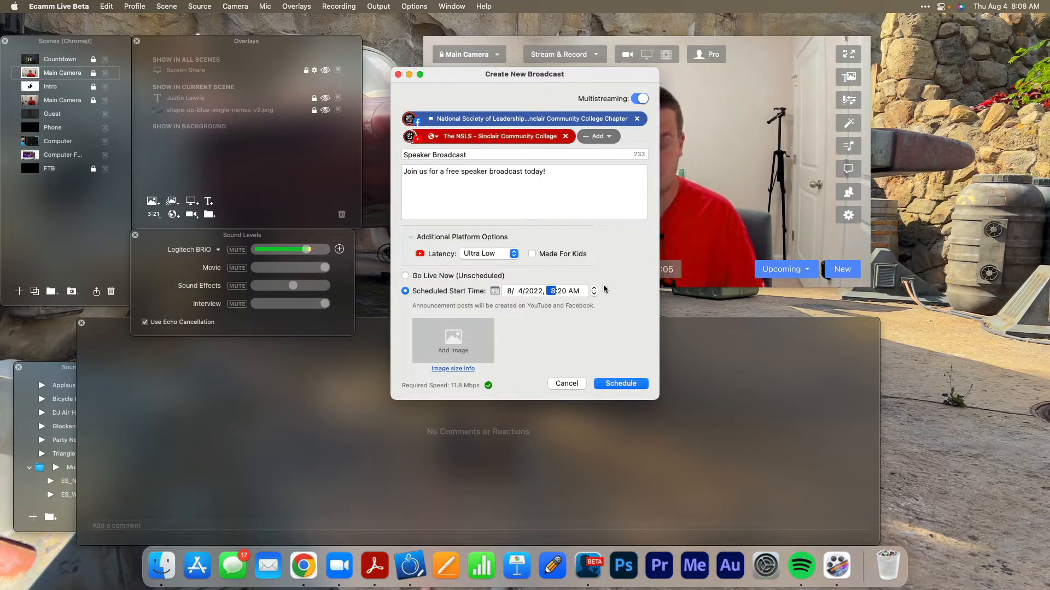
left_click(571, 292)
key("p")
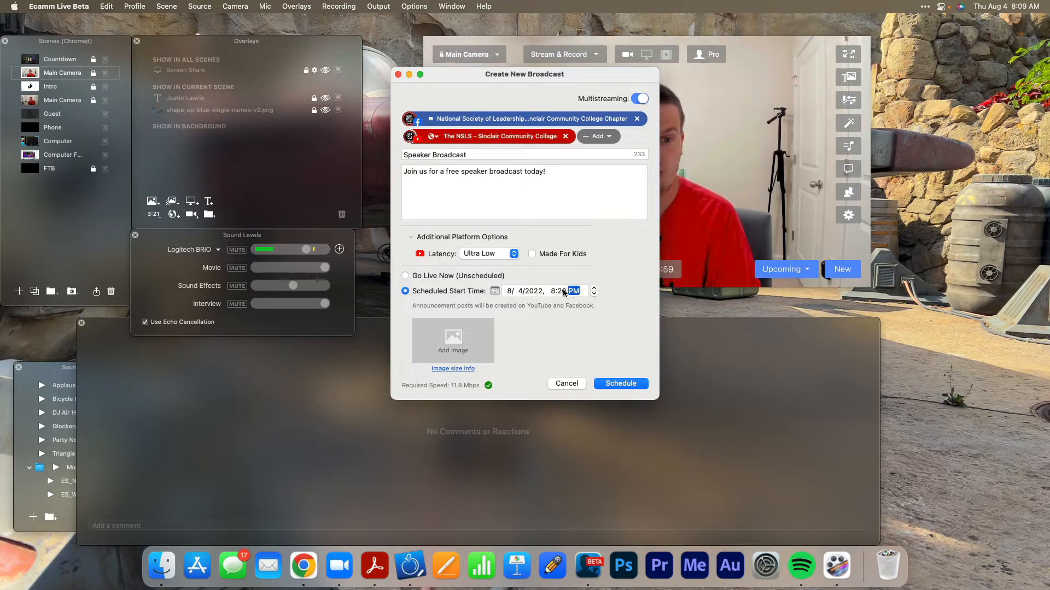
left_click(554, 292)
type("3:")
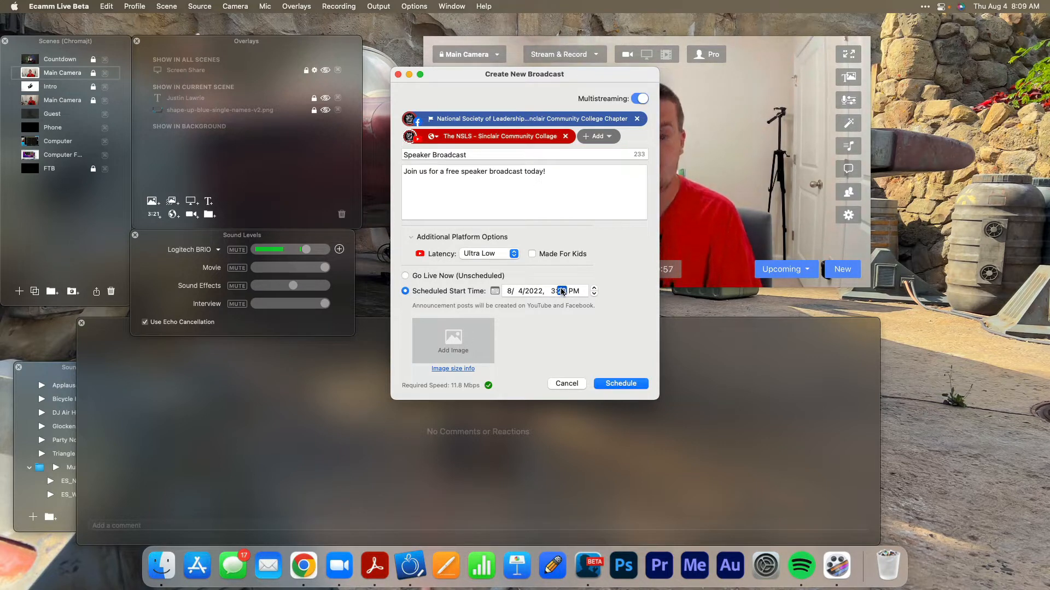
type("00")
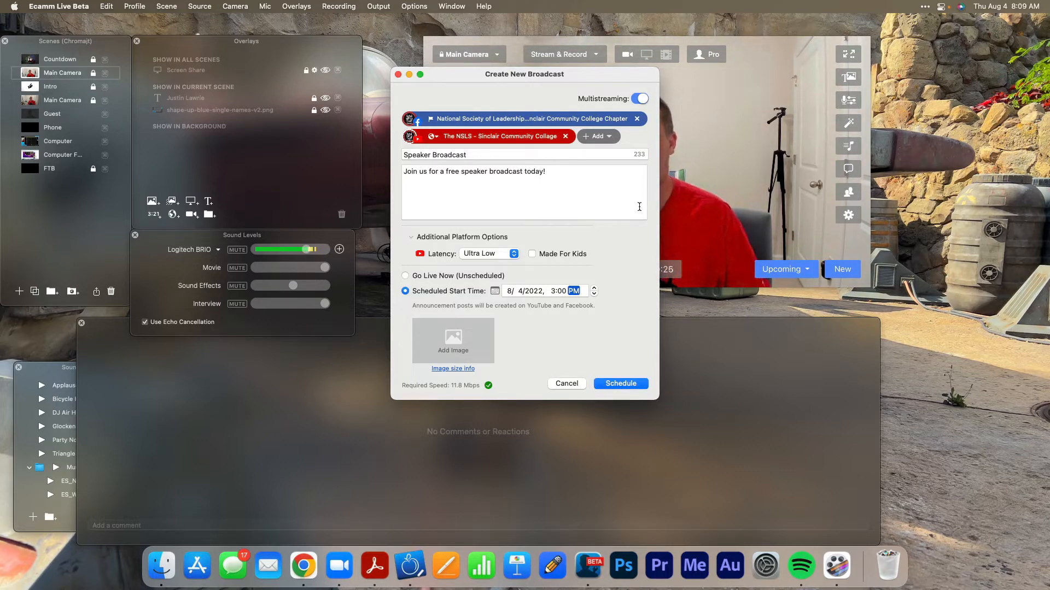
left_click(755, 5)
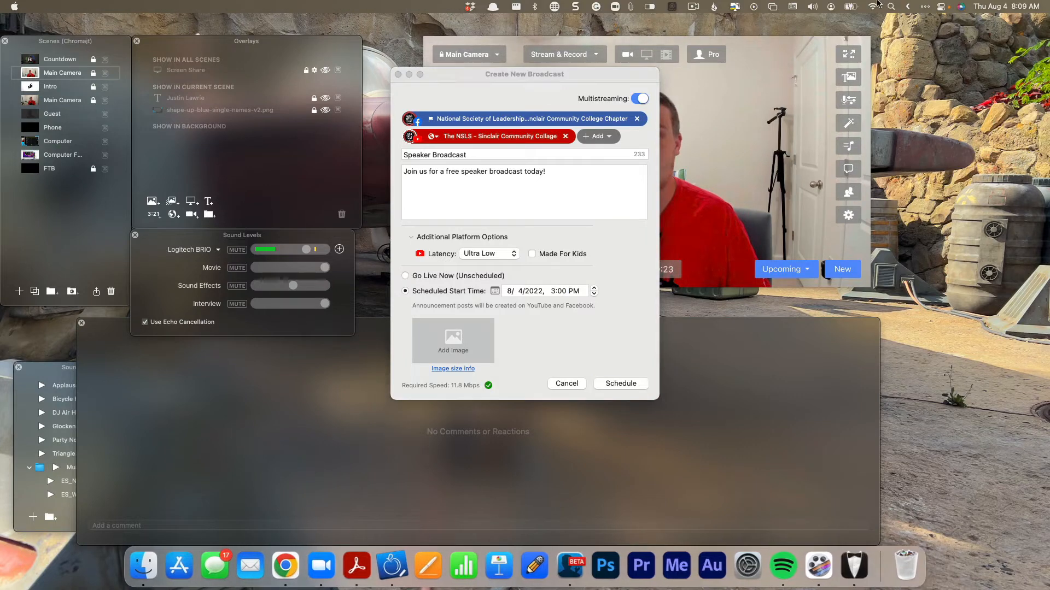
left_click(694, 6)
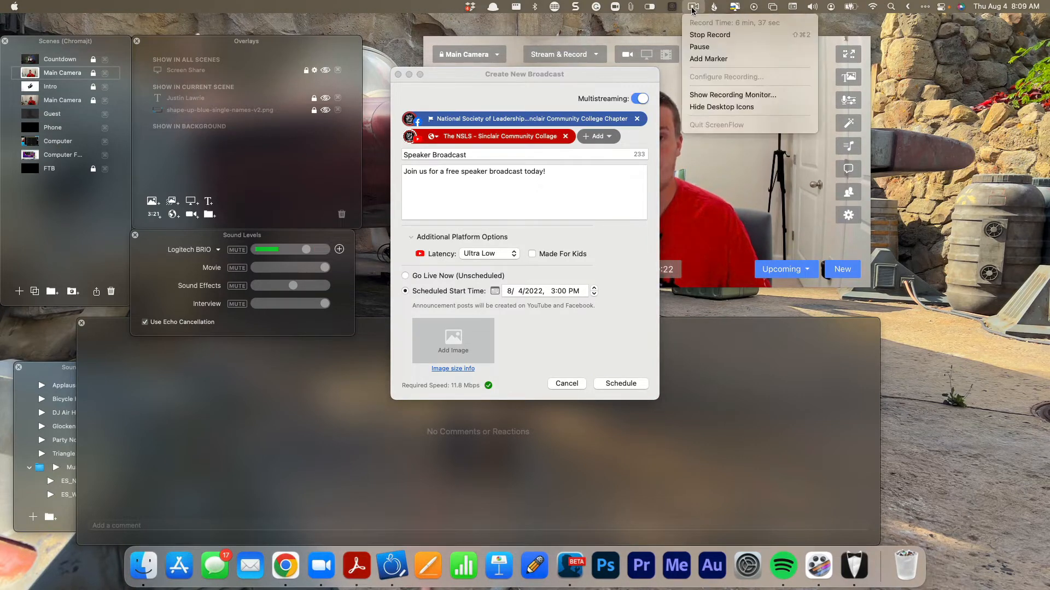
left_click(702, 47)
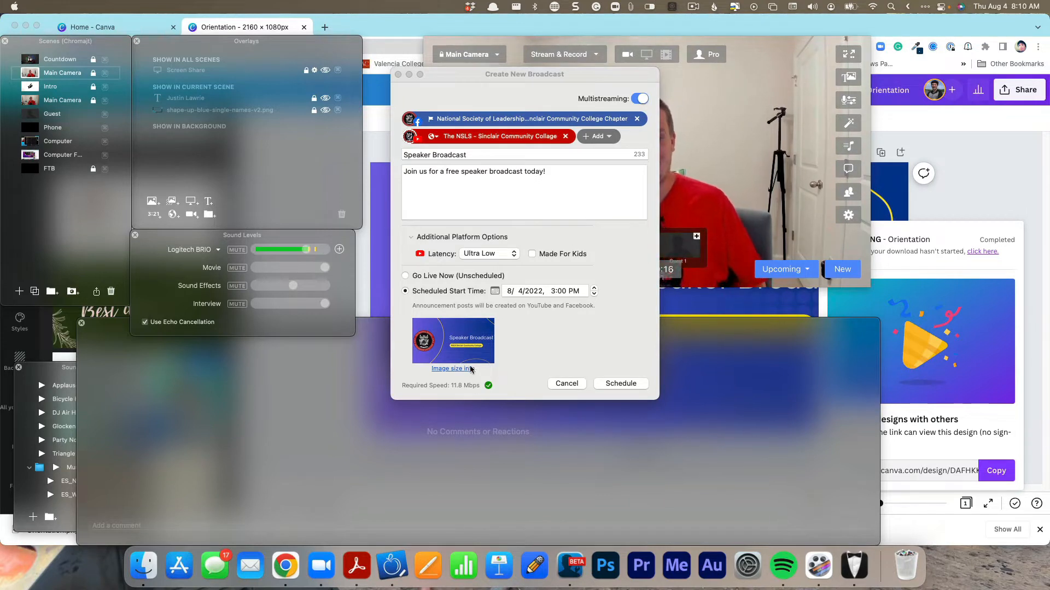
Schedule the "Speaker Broadcast" and review it in the list of upcoming broadcasts.
left_click(620, 385)
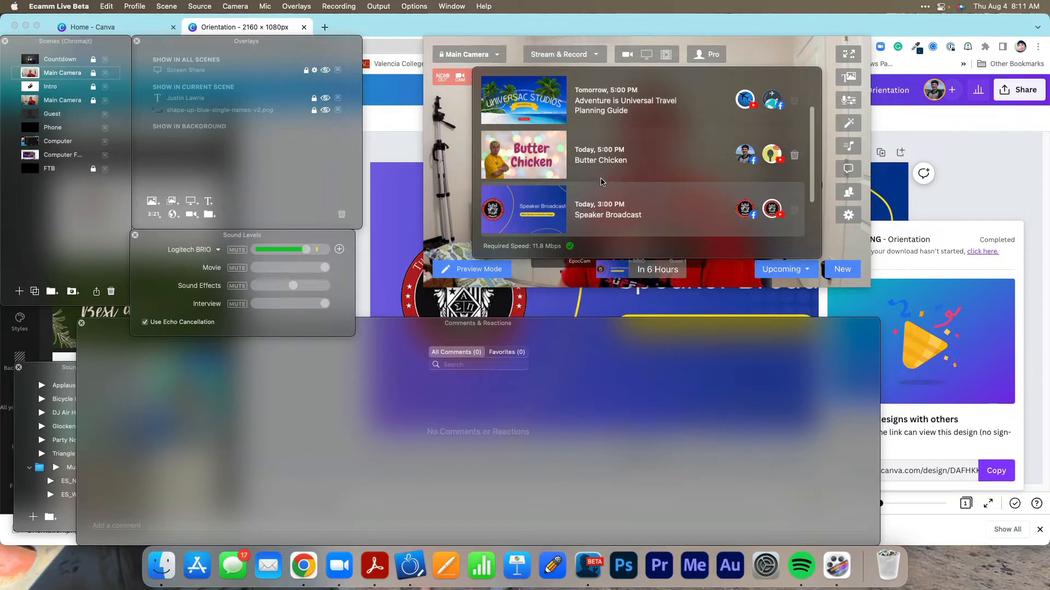
scroll(601, 183, "down", 2)
scroll(601, 186, "up", 3)
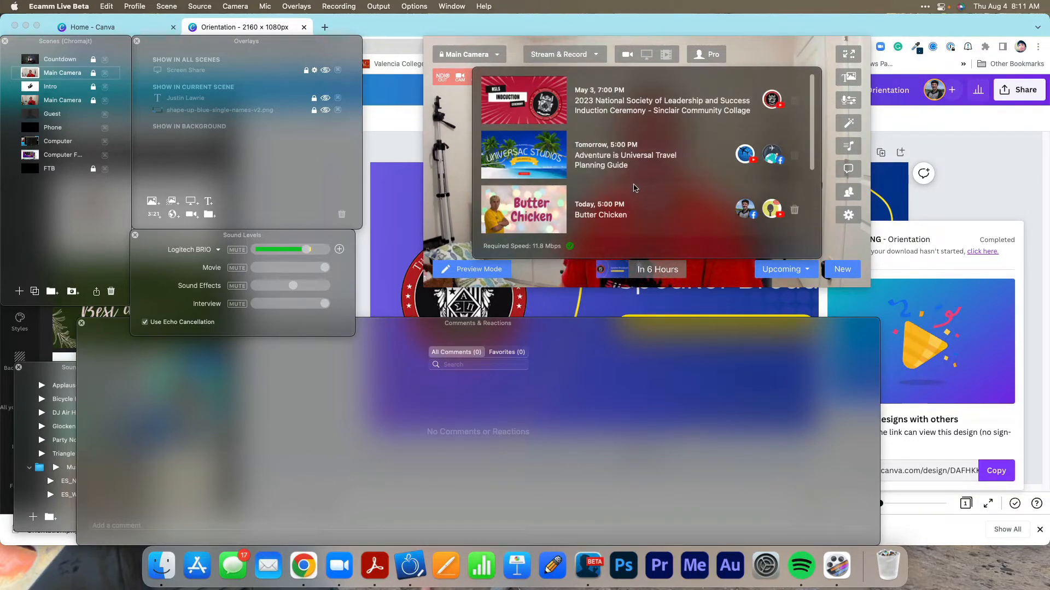
scroll(632, 193, "down", 3)
scroll(635, 193, "up", 3)
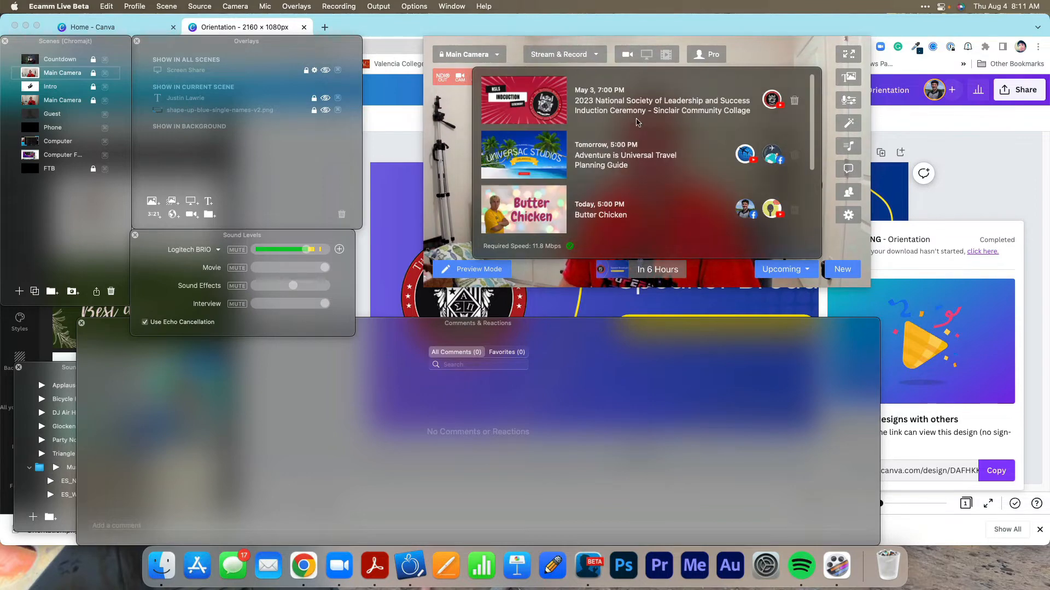
Switch the upcoming broadcast to the May 3 Induction Ceremony and from there to "Whats New - Ecamm Live 4.0 Beta".
left_click(634, 94)
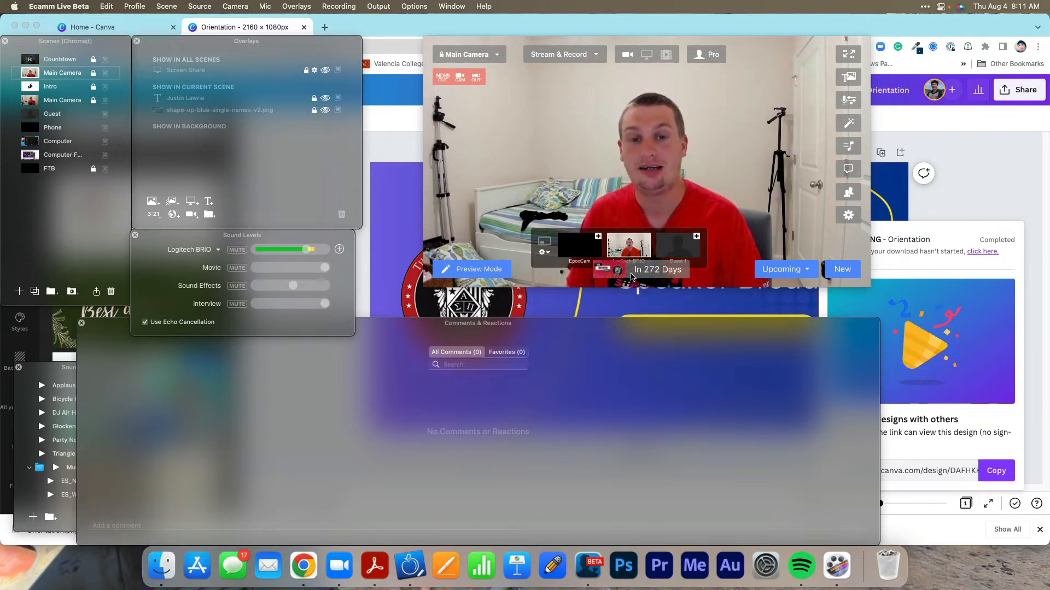
left_click(663, 276)
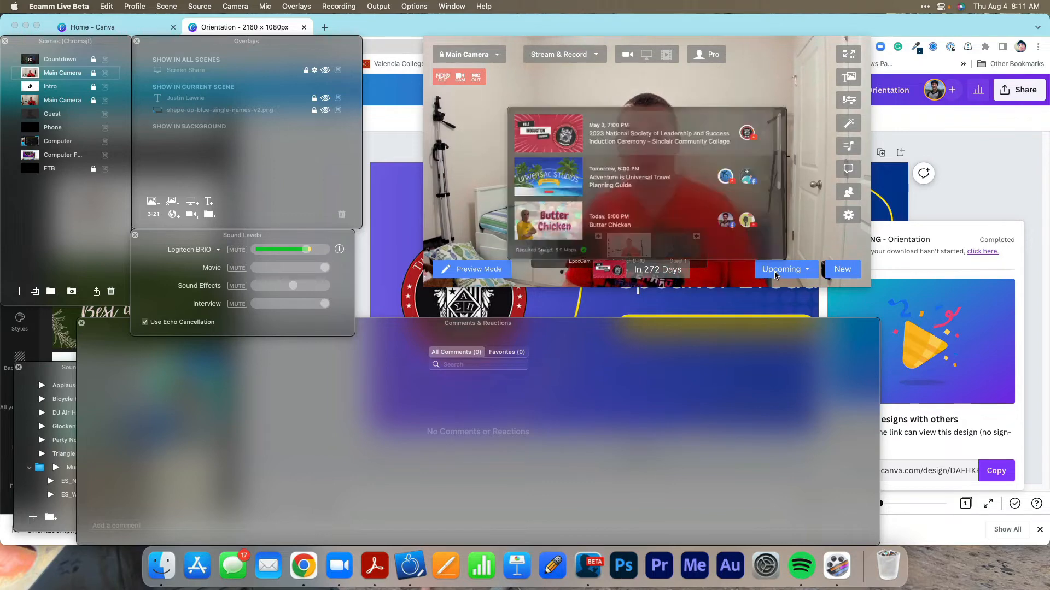
scroll(678, 196, "down", 3)
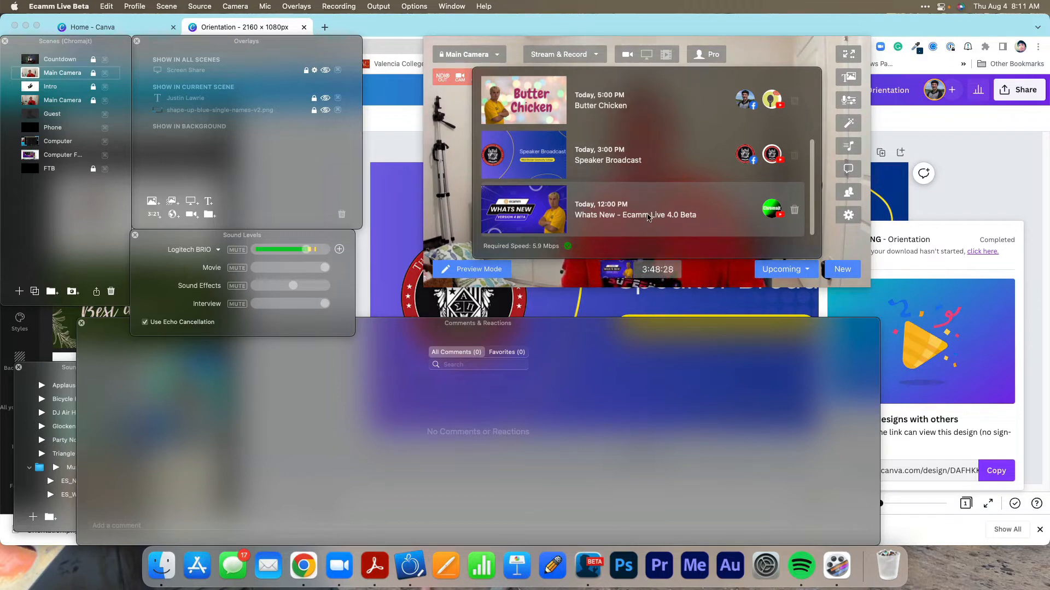
left_click(704, 281)
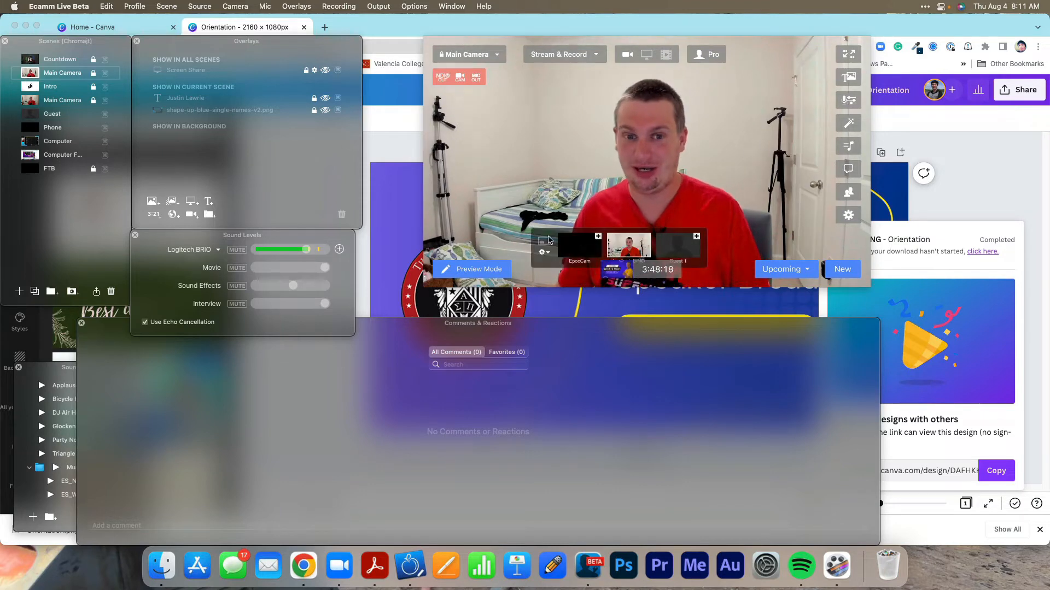
left_click(670, 272)
left_click(682, 223)
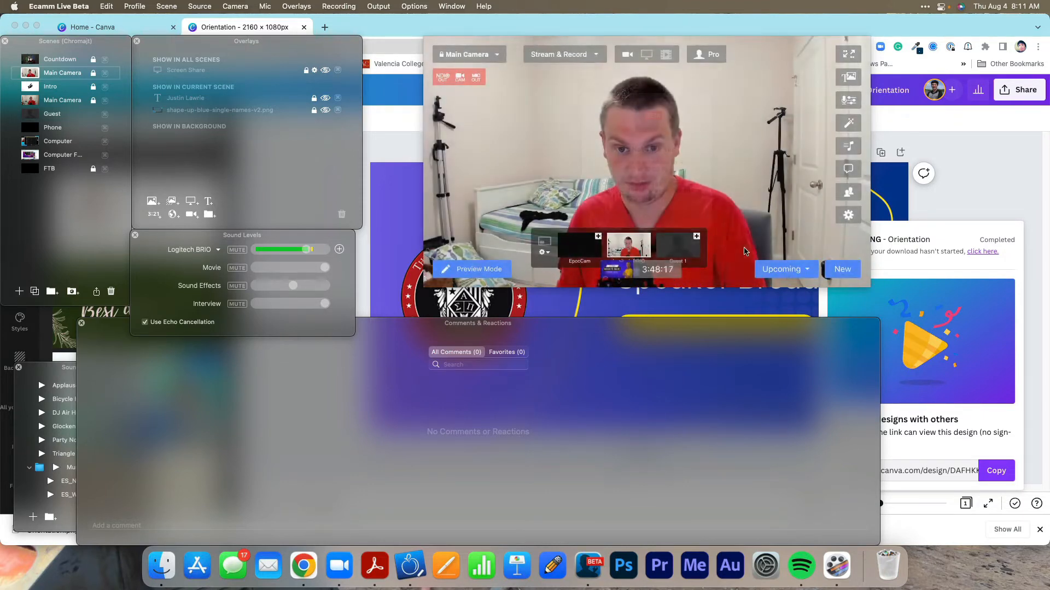
Examine the upcoming broadcasts and the streaming destinations assigned to each, and close the list.
left_click_drag(788, 278, 788, 277)
left_click(785, 269)
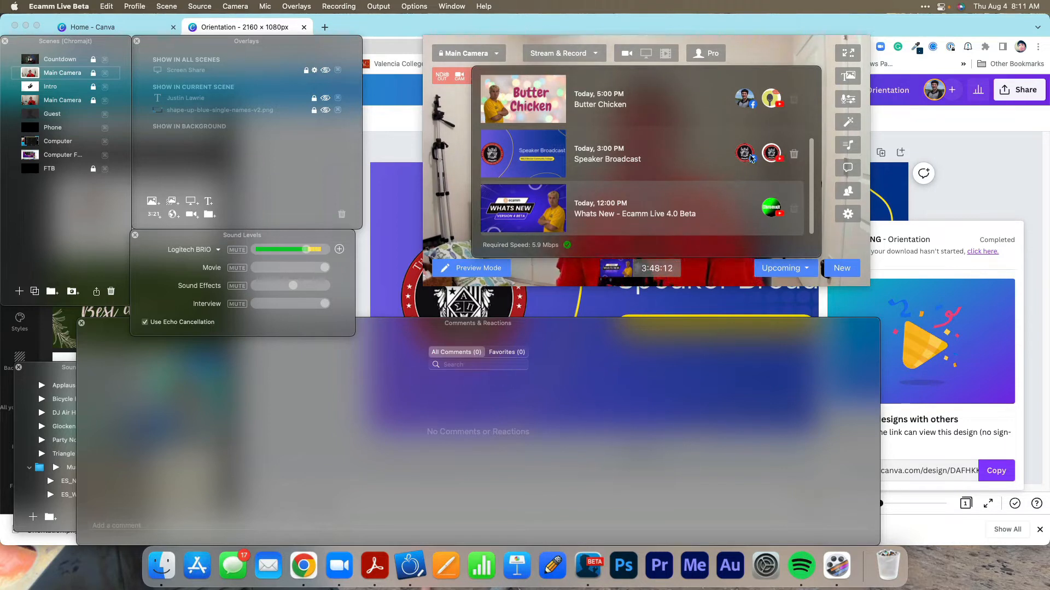
scroll(749, 157, "up", 3)
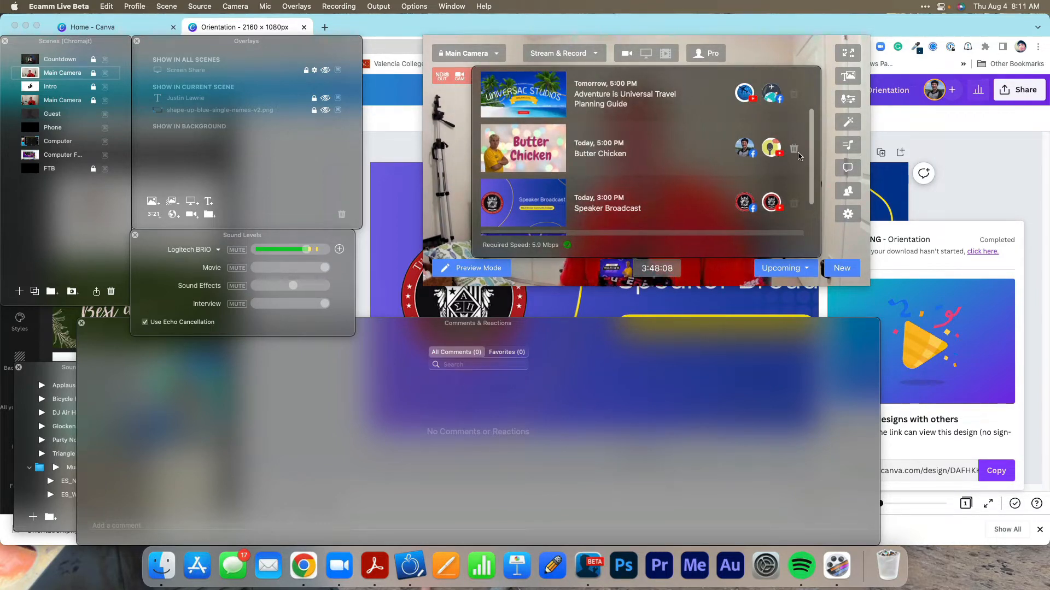
scroll(790, 143, "up", 2)
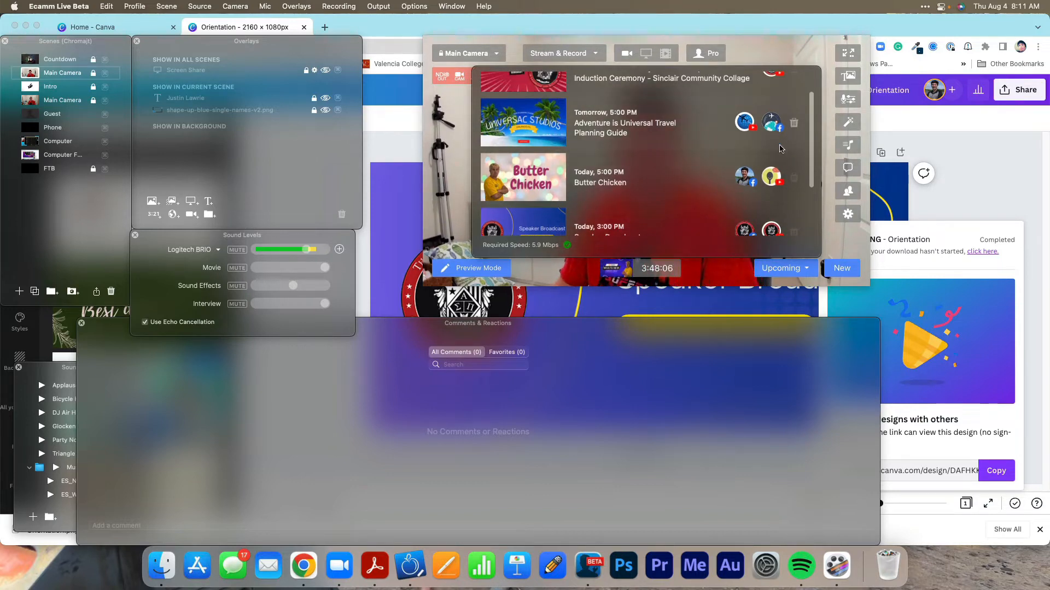
scroll(781, 149, "up", 2)
scroll(781, 152, "down", 5)
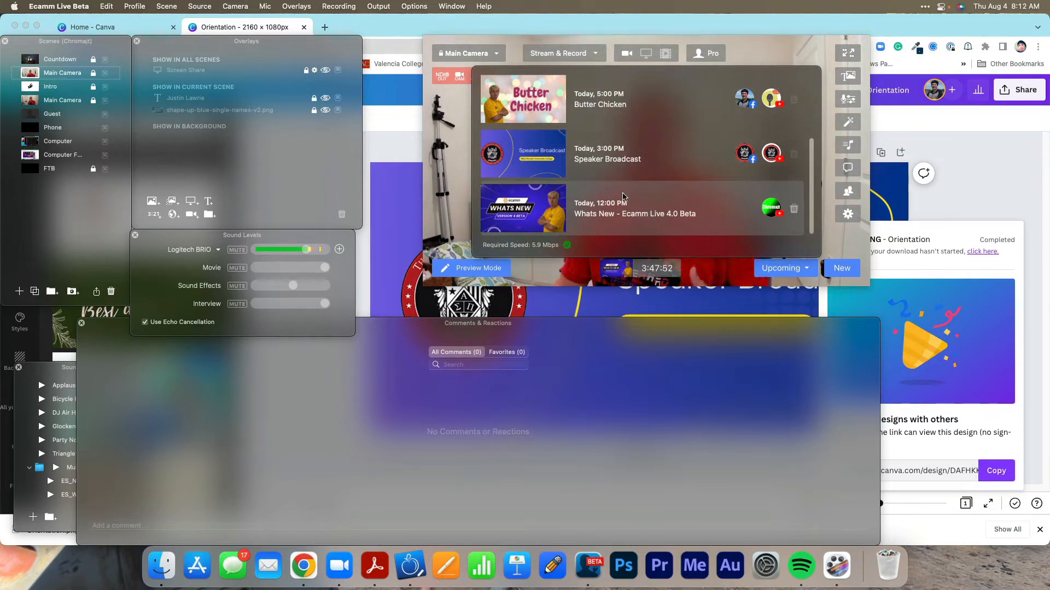
left_click(450, 175)
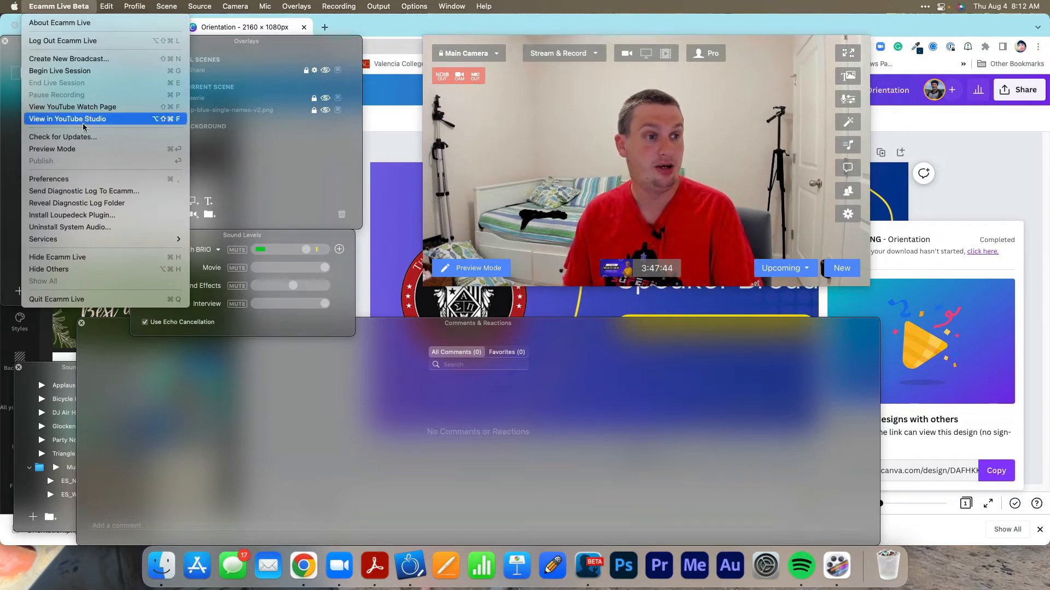
Rerun the internet speed test in the stream preferences and close the preferences.
left_click(66, 178)
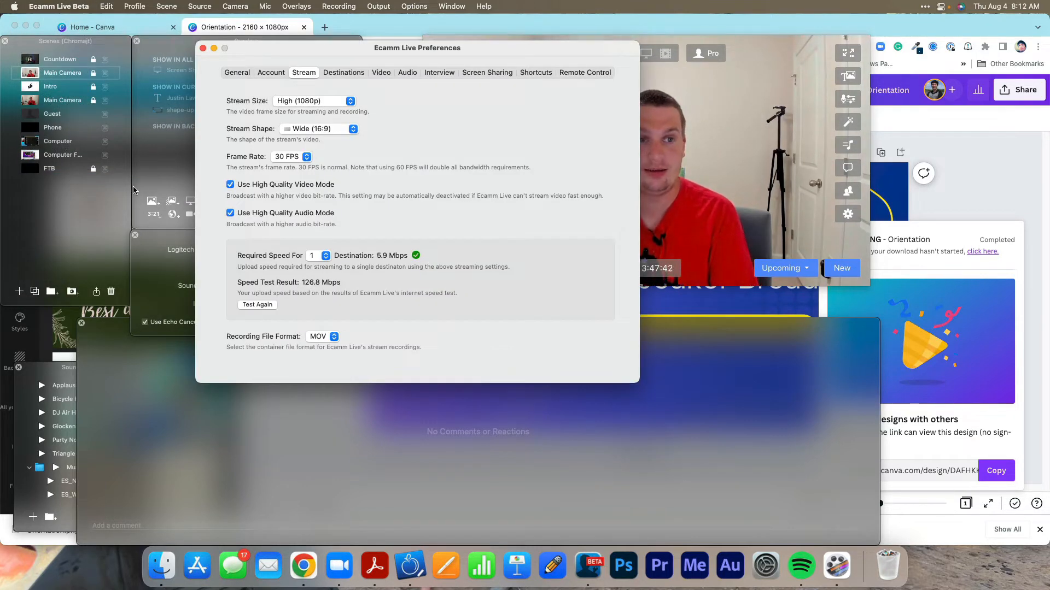
left_click_drag(446, 65, 619, 71)
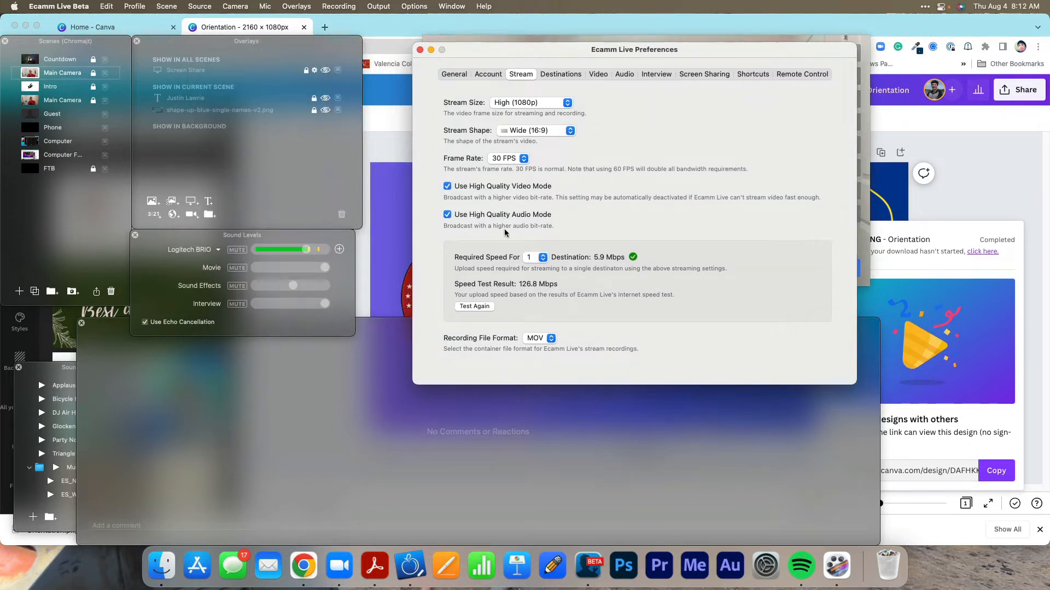
left_click(478, 306)
left_click(419, 50)
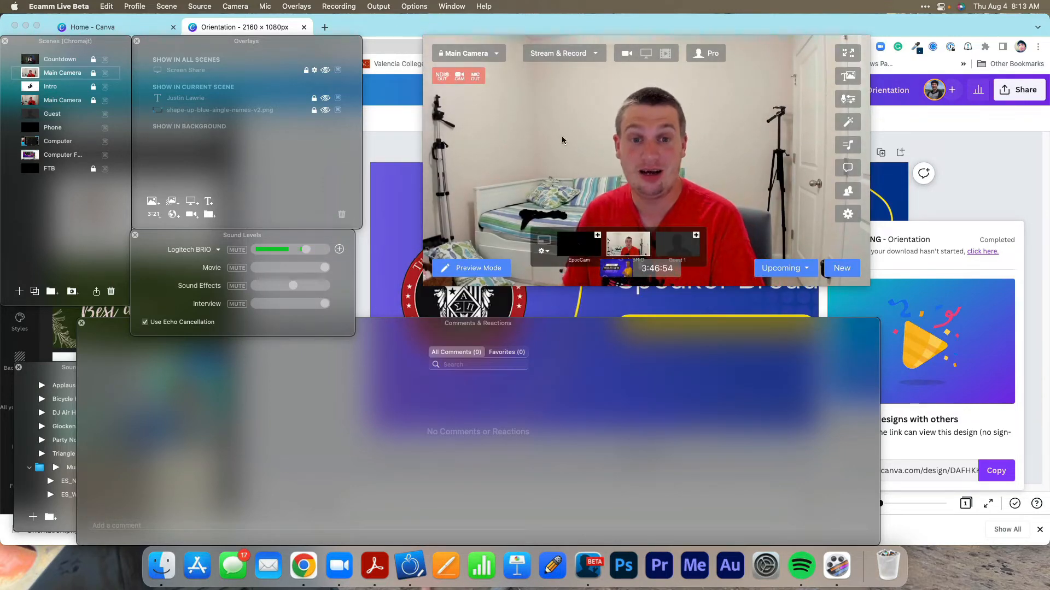
Set the stream size to 4K (2160p) and check the required speed in the list of upcoming broadcasts.
left_click(420, 8)
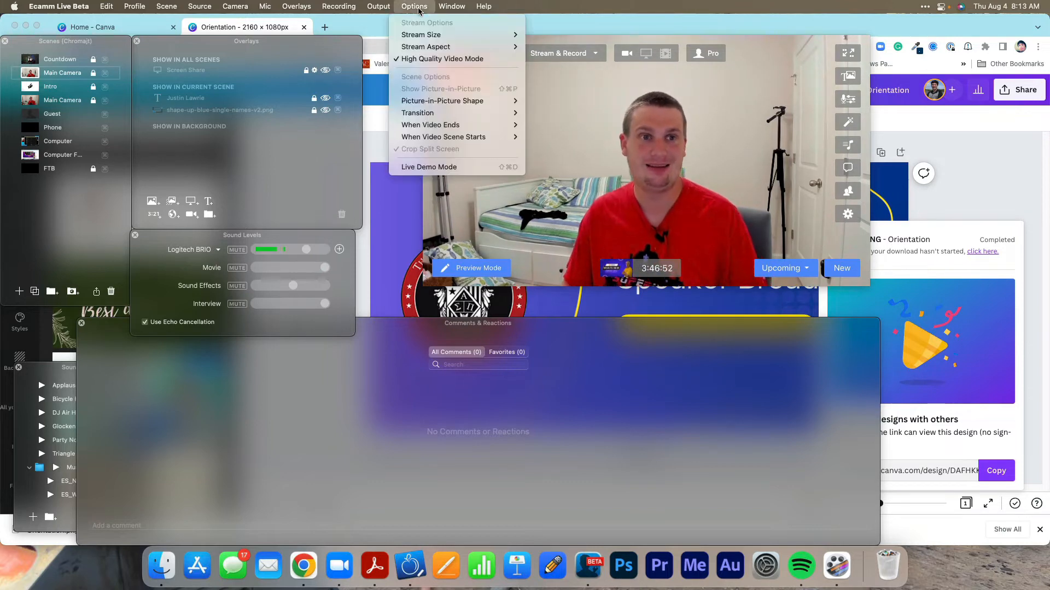
mouse_move(378, 7)
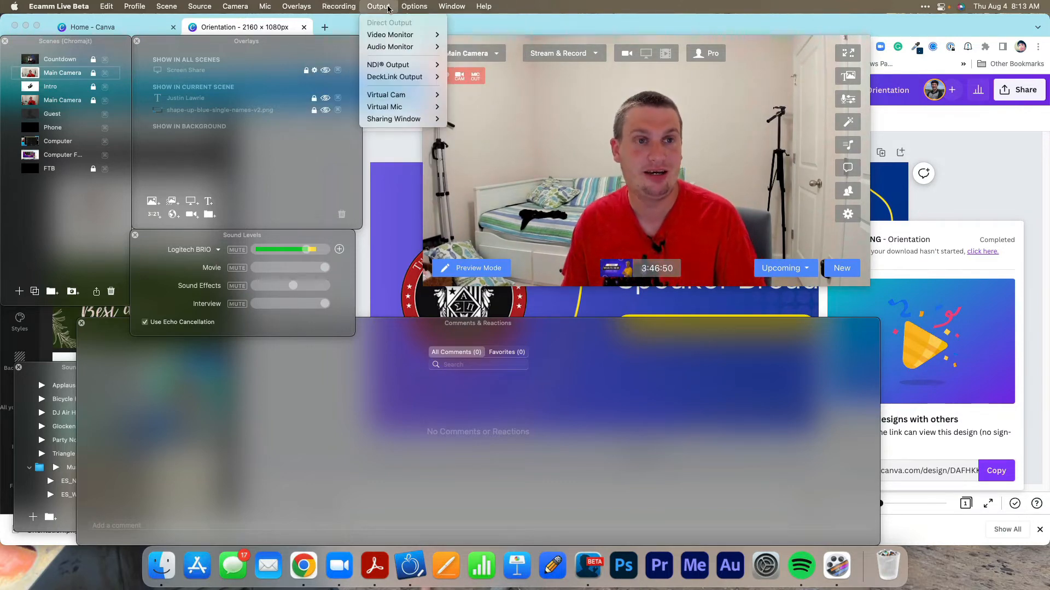
mouse_move(225, 6)
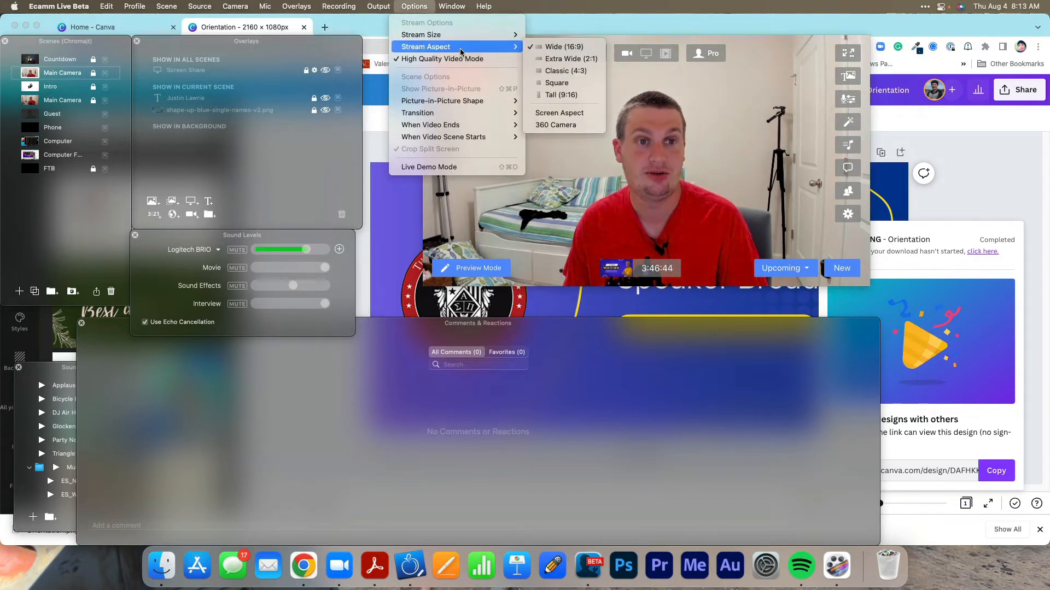
mouse_move(481, 34)
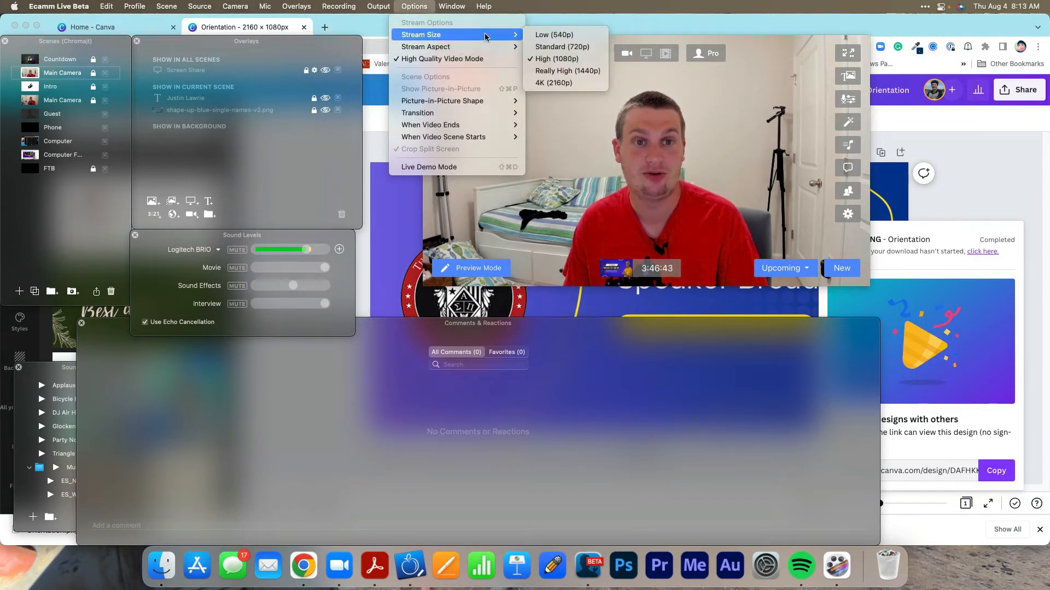
left_click(552, 83)
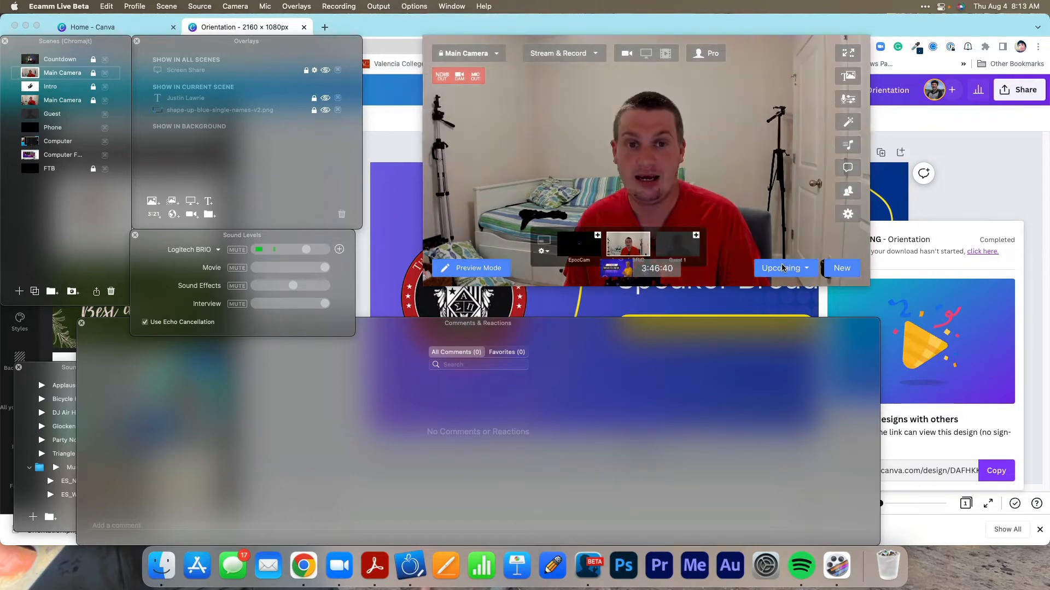
left_click(782, 268)
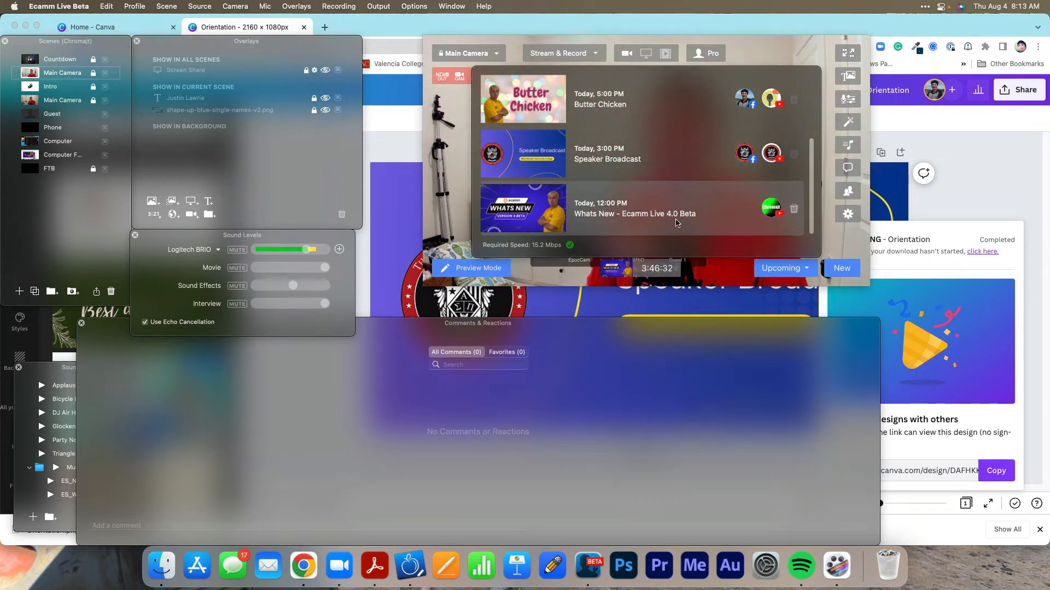
Compare the required speed of each upcoming broadcast by selecting them in turn, ending on "Whats New - Ecamm Live 4.0 Beta".
left_click(630, 161)
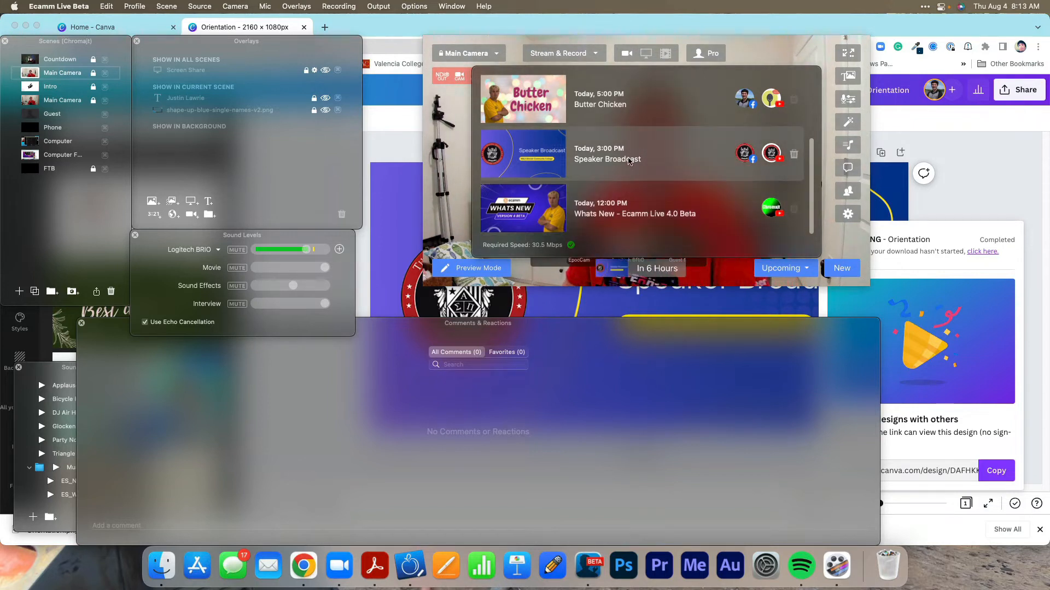
left_click(631, 106)
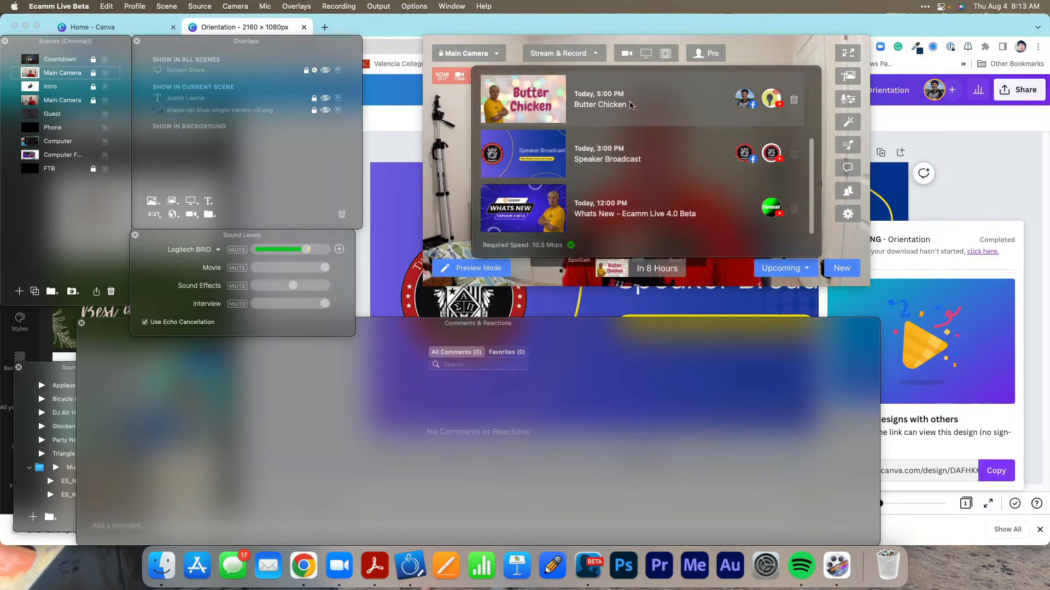
scroll(632, 106, "up", 3)
left_click(632, 159)
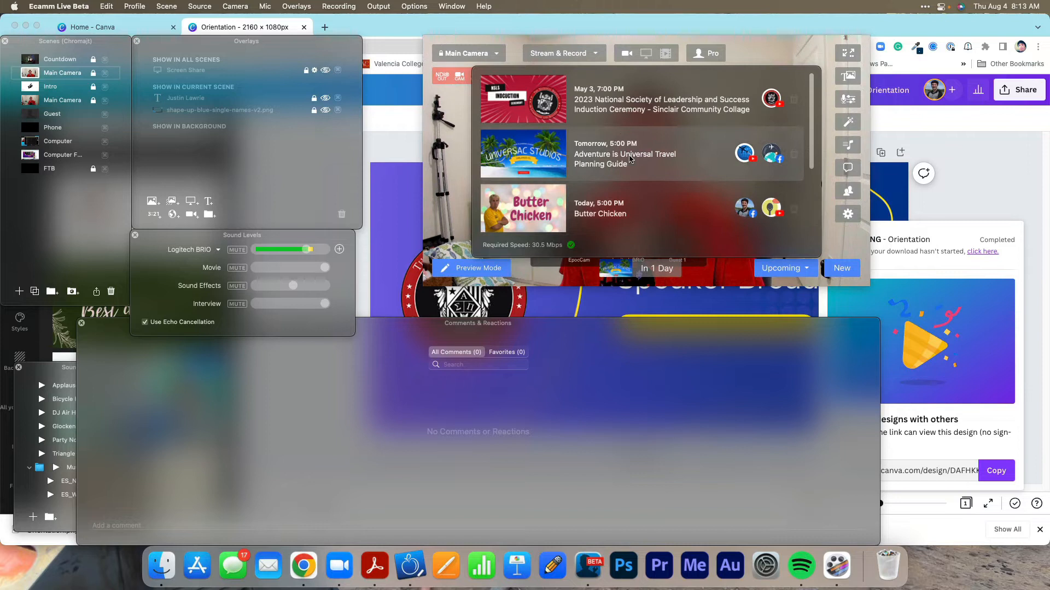
left_click(628, 119)
scroll(640, 188, "down", 3)
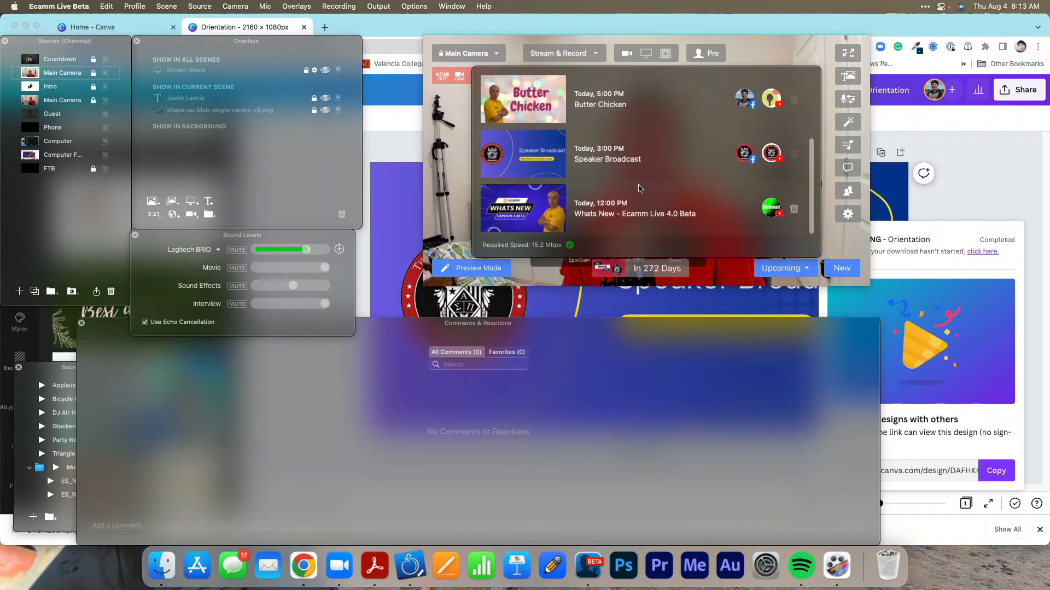
left_click(648, 224)
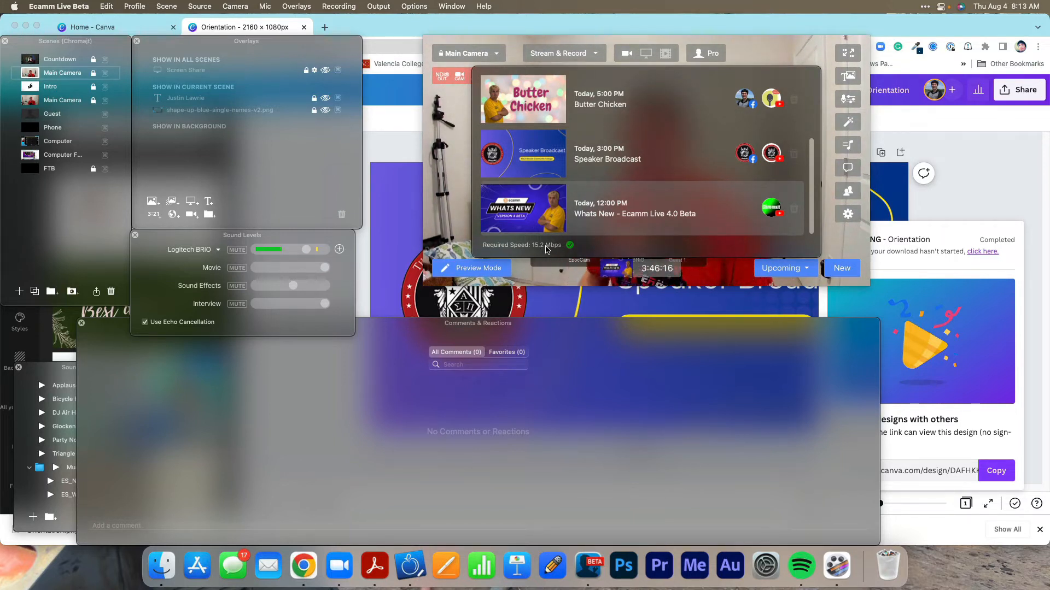
Choose a stream size lower than 4K, check the required speed, and close the list of upcoming broadcasts.
left_click(426, 6)
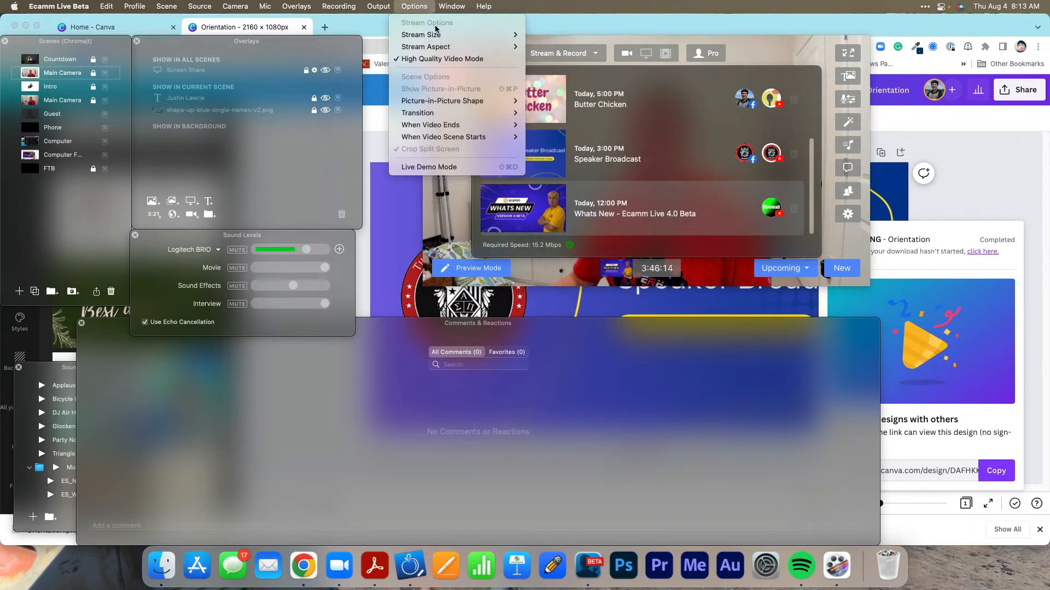
mouse_move(463, 51)
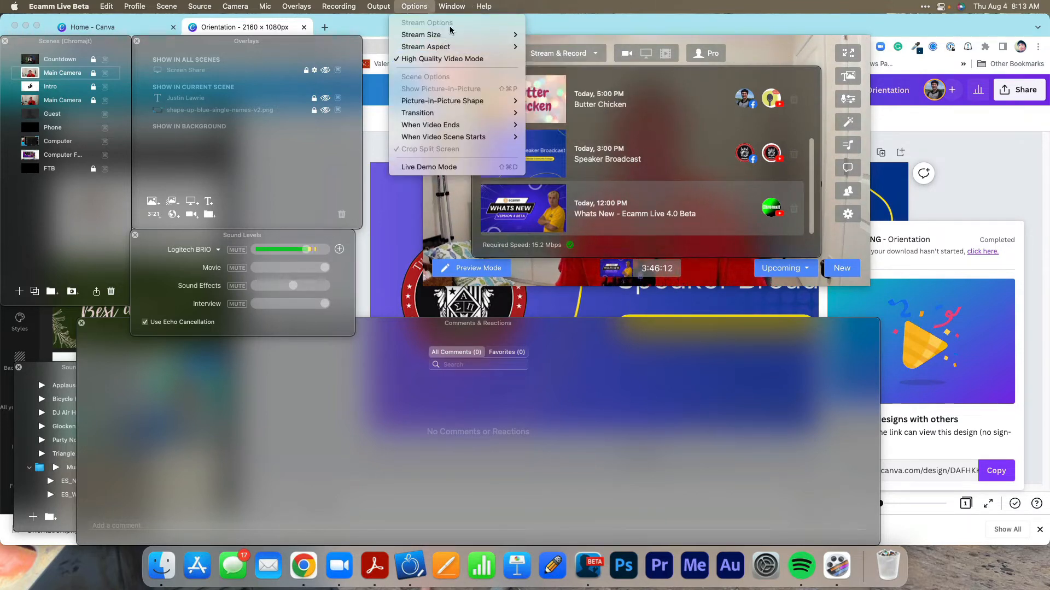
left_click(549, 59)
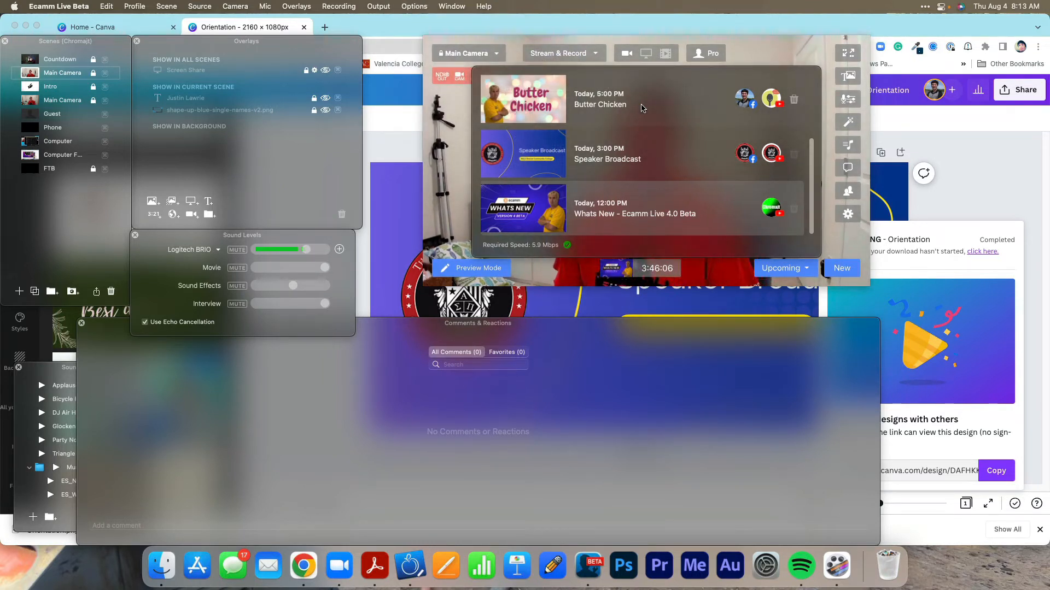
left_click(786, 266)
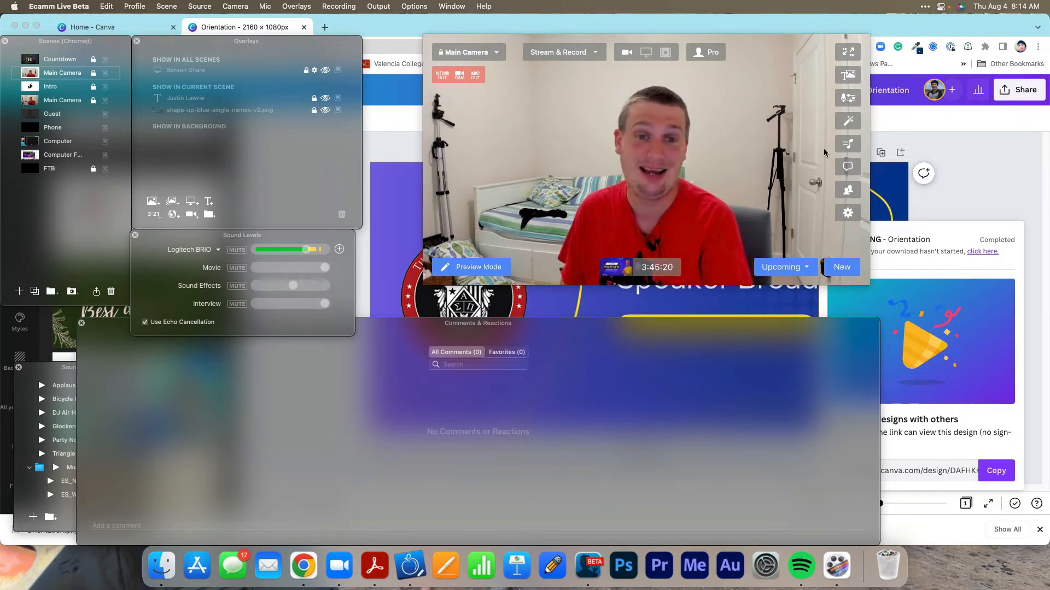
Switch the Stream and Record outputs off and back on one at a time, and close the output options.
mouse_move(835, 158)
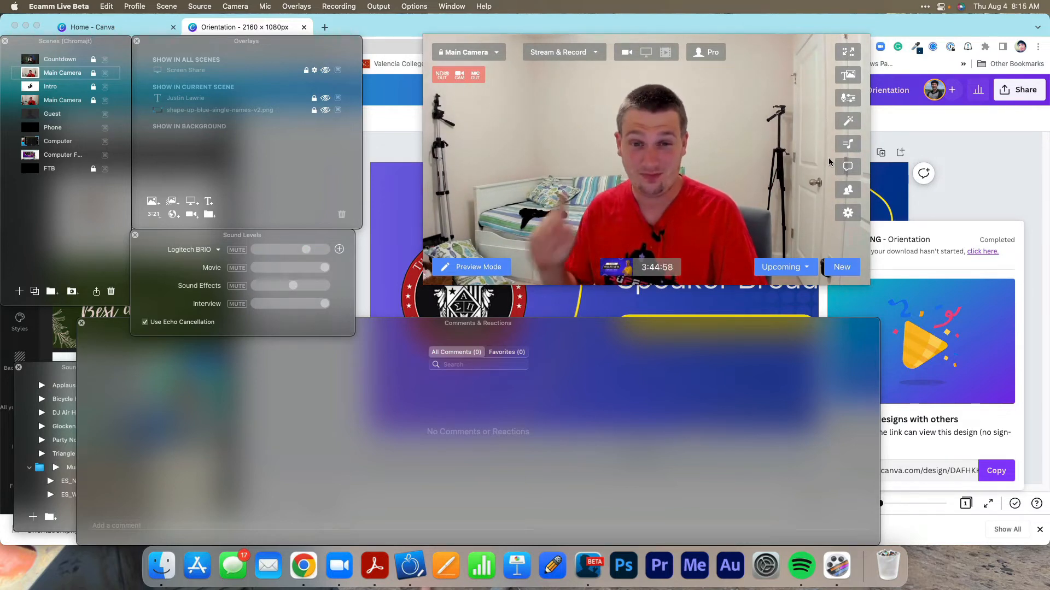
mouse_move(781, 142)
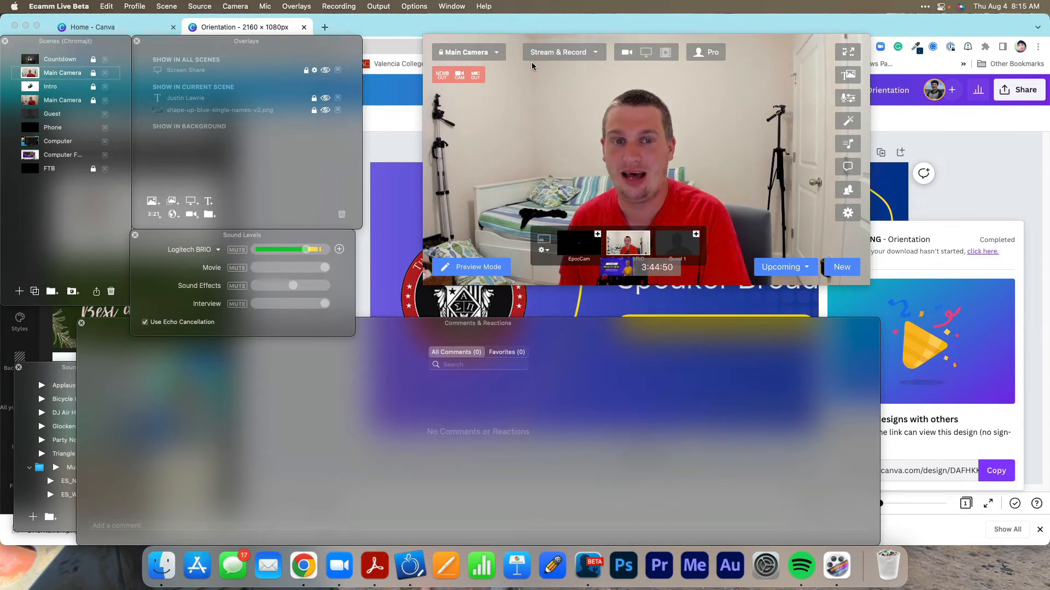
left_click(593, 56)
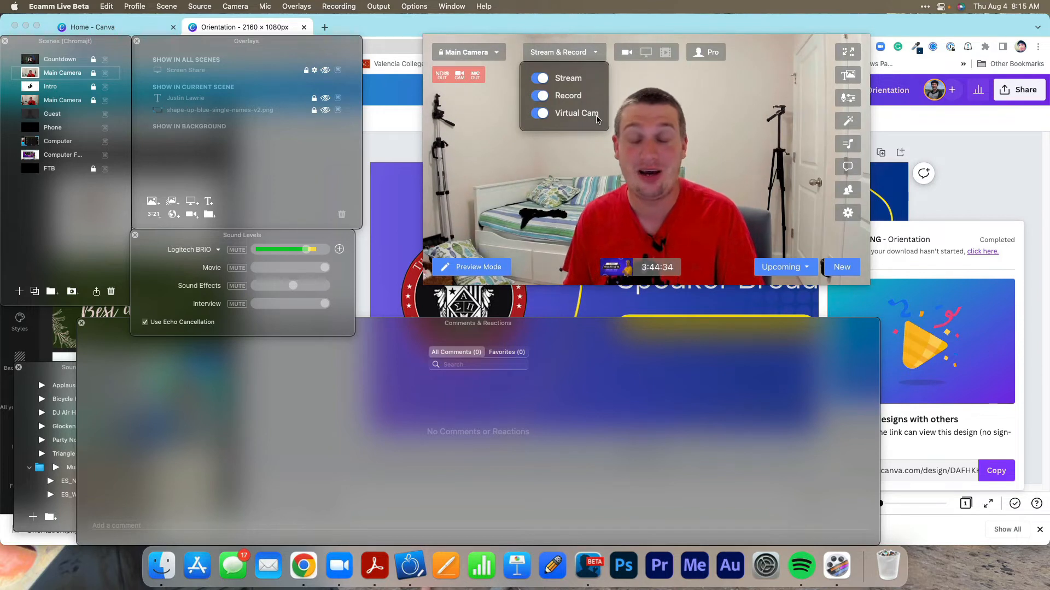
left_click(547, 80)
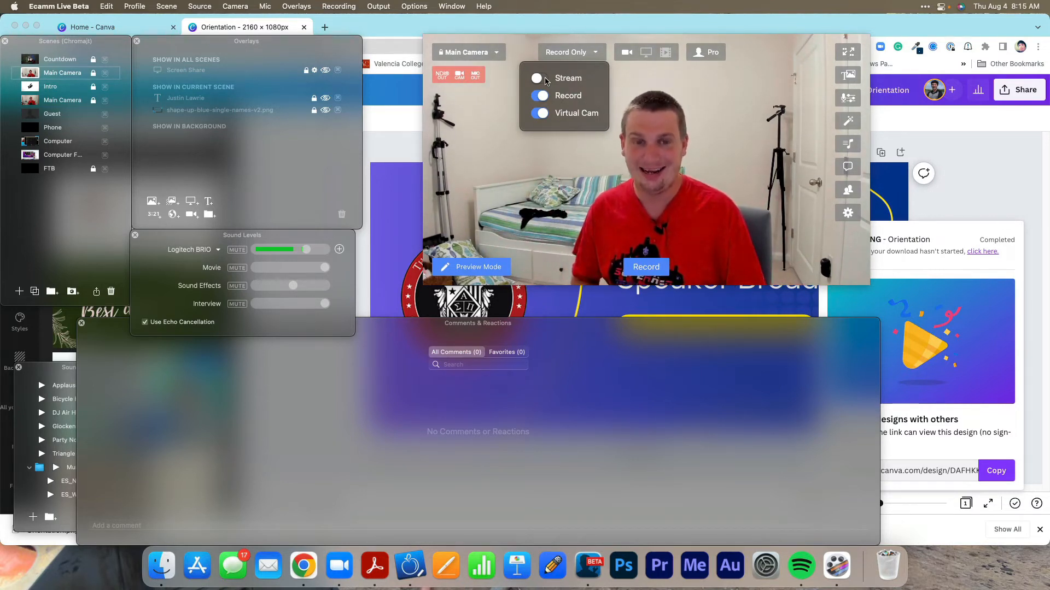
left_click(540, 78)
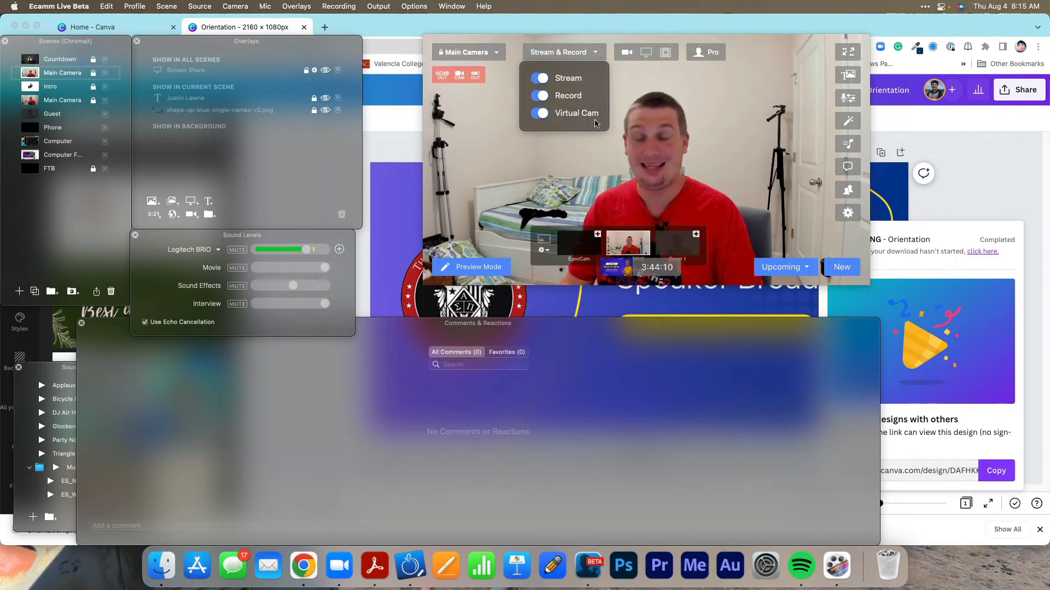
left_click(540, 96)
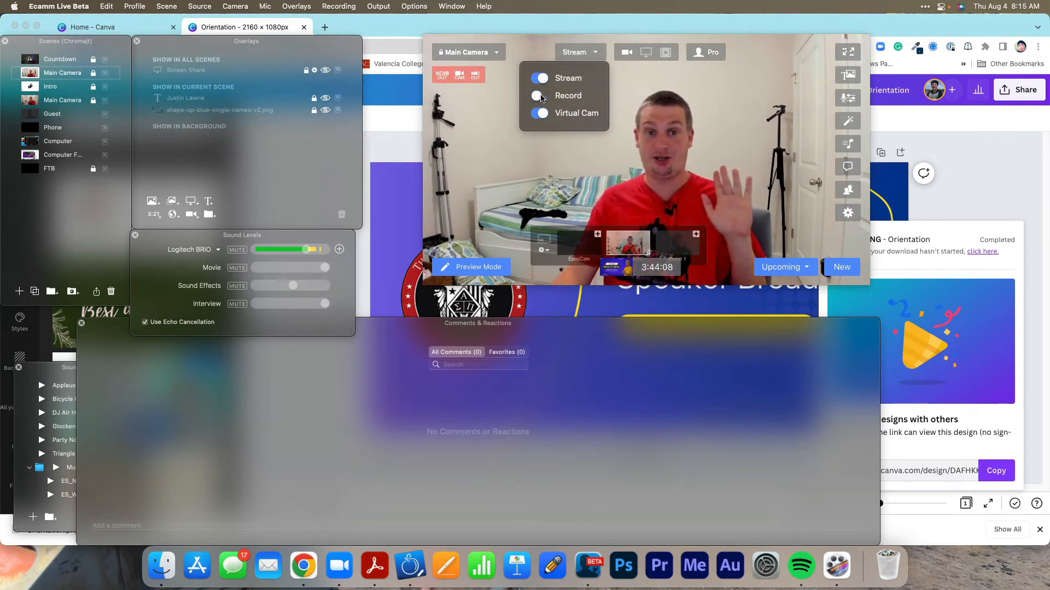
left_click(540, 96)
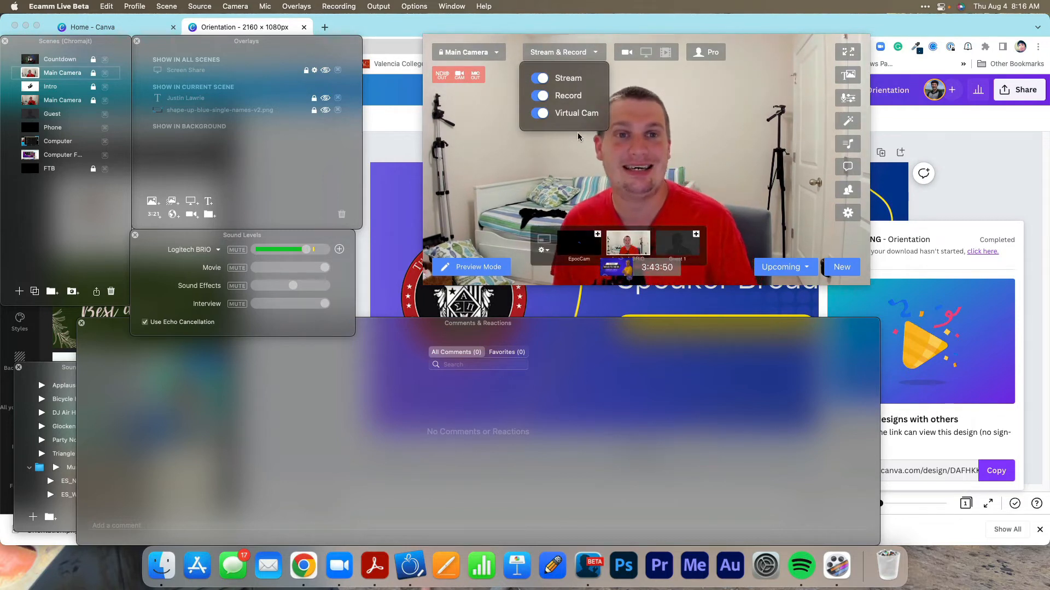
left_click(545, 116)
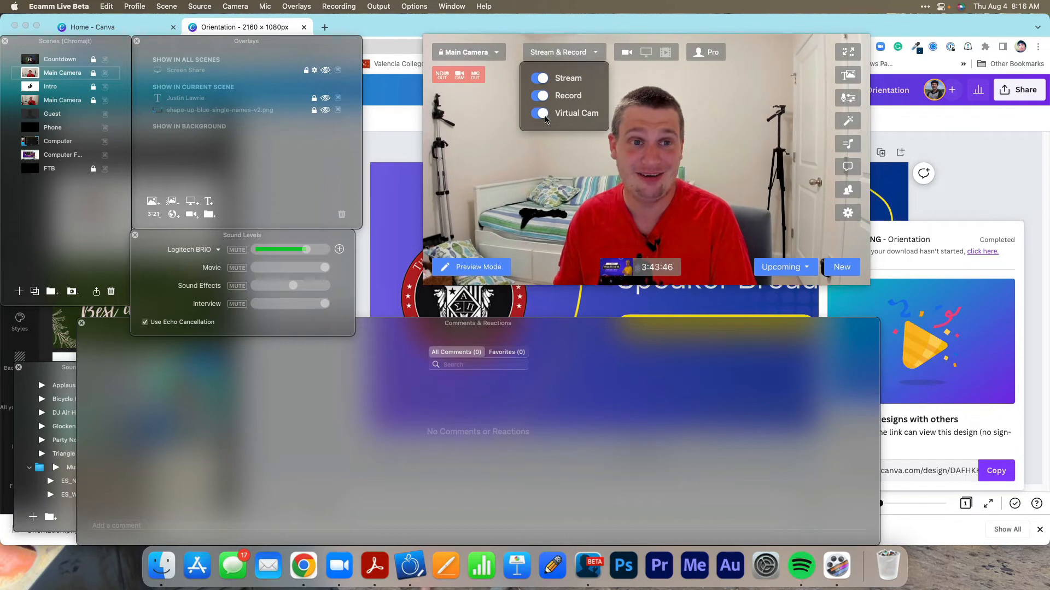
left_click(730, 159)
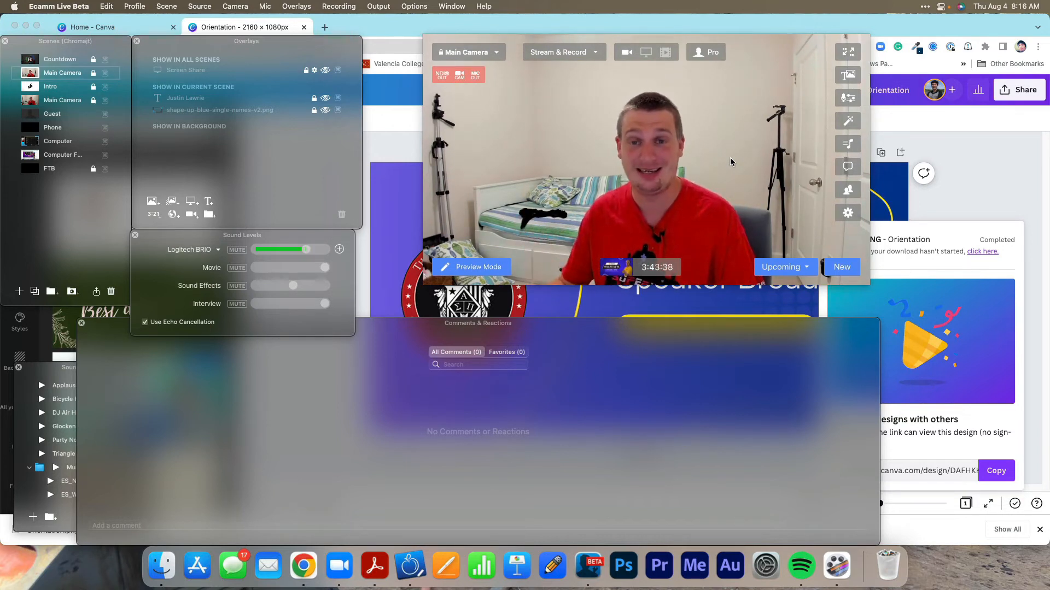
Hide the main window controls, acknowledging the notice, and bring the controls back.
mouse_move(744, 168)
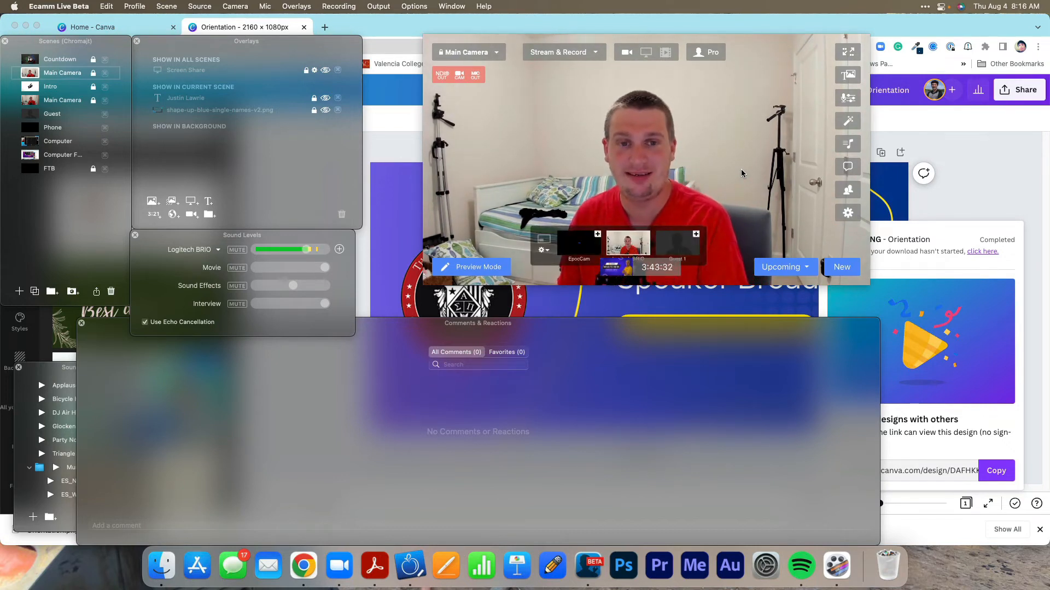
left_click(848, 53)
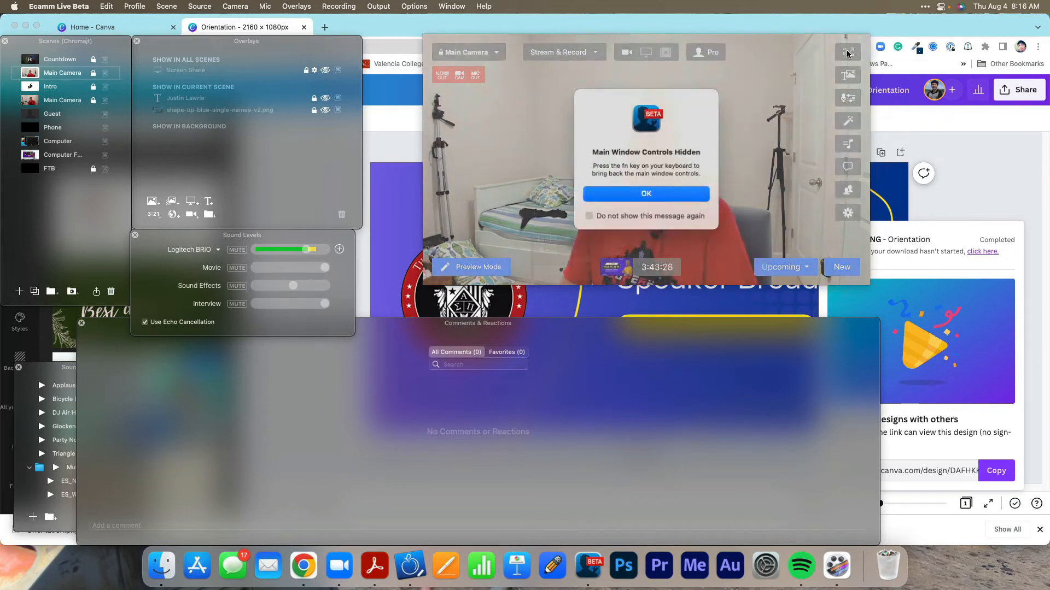
left_click(645, 194)
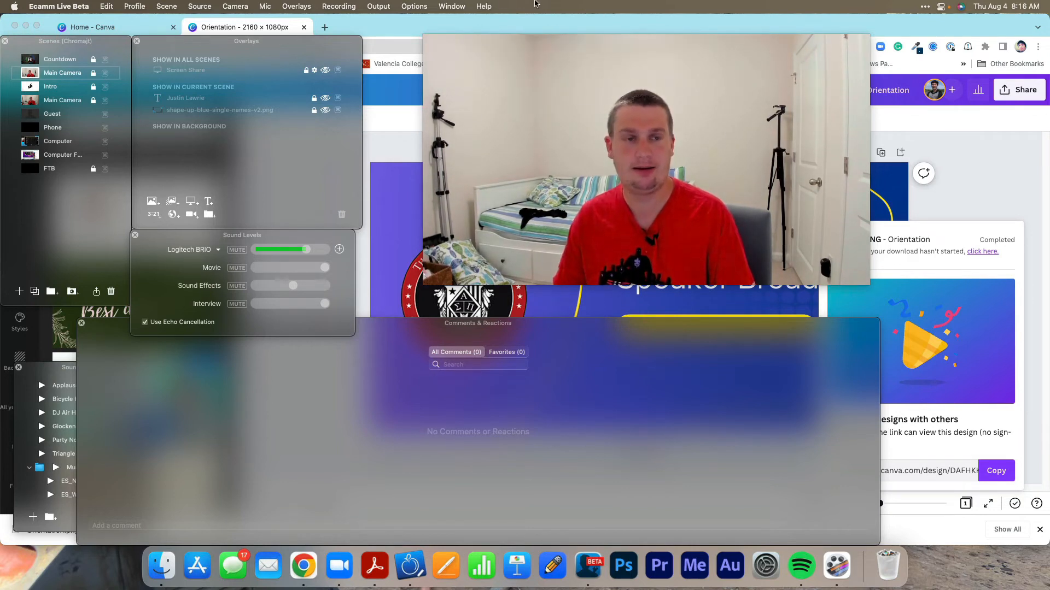
left_click(420, 6)
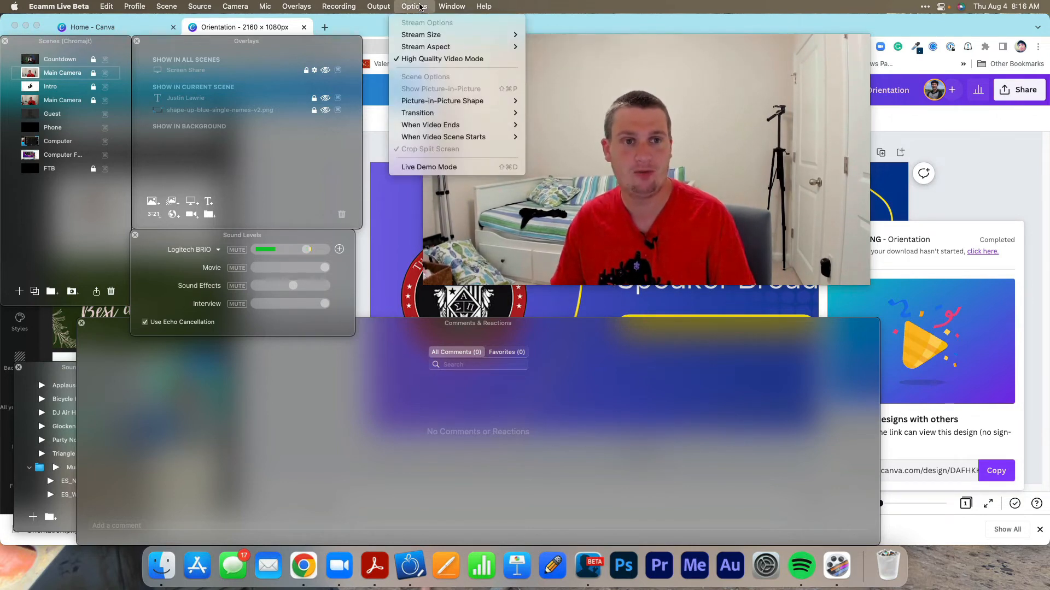
mouse_move(387, 11)
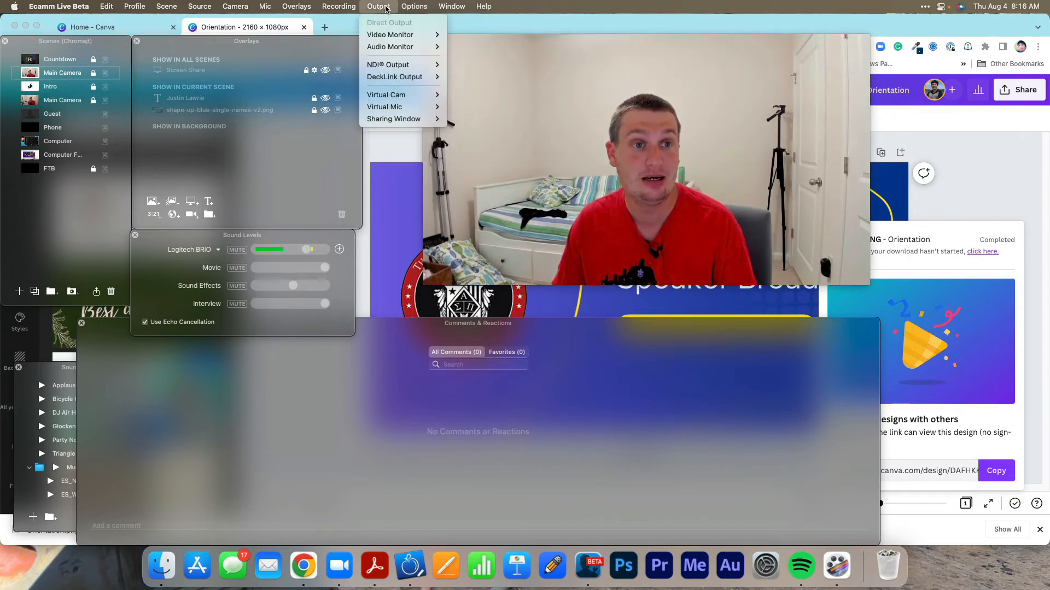
mouse_move(326, 7)
mouse_move(456, 5)
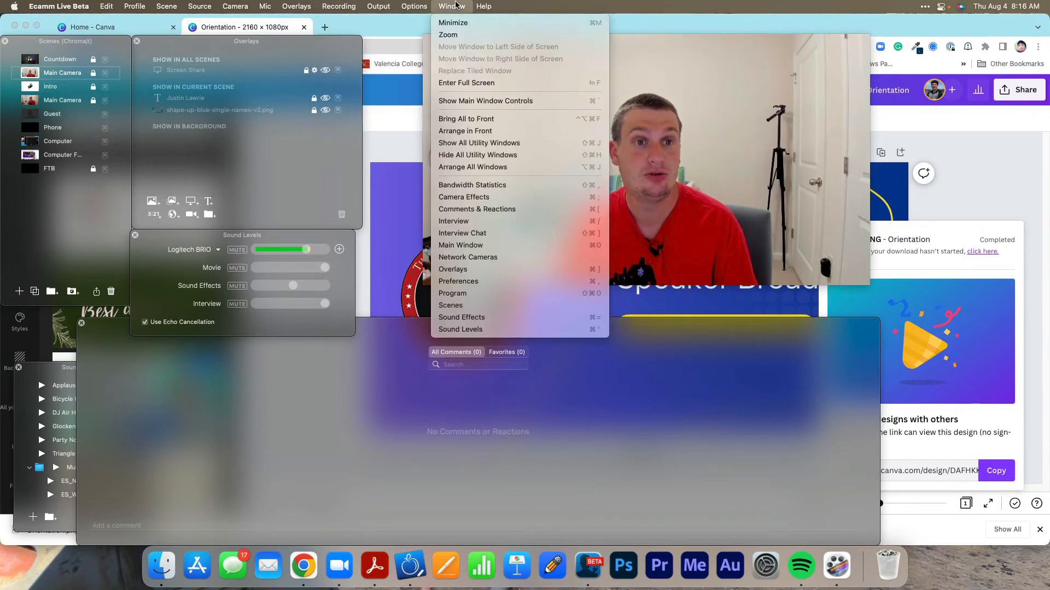
left_click(480, 101)
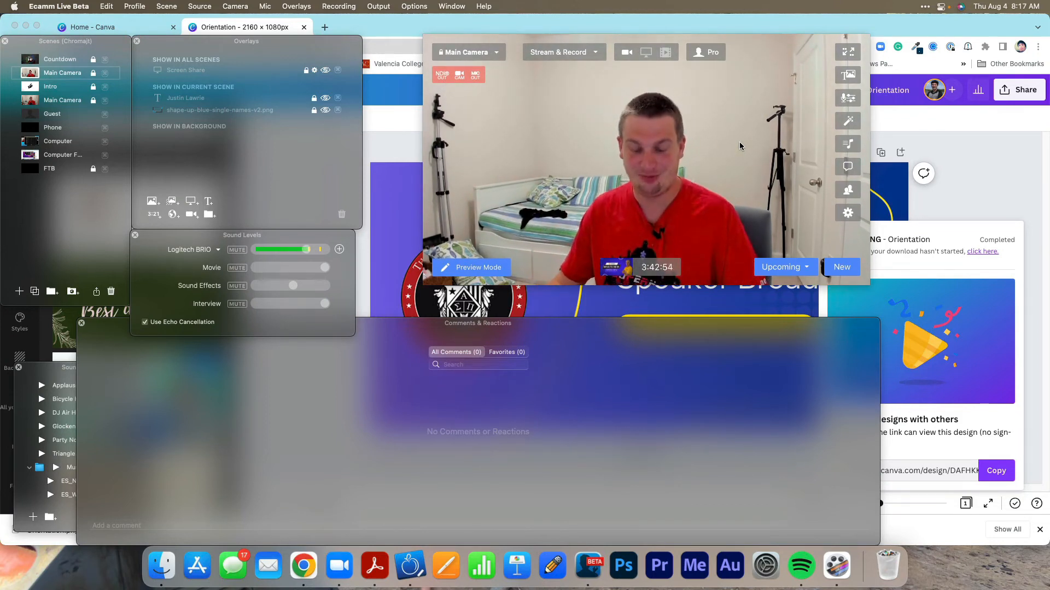
left_click(413, 6)
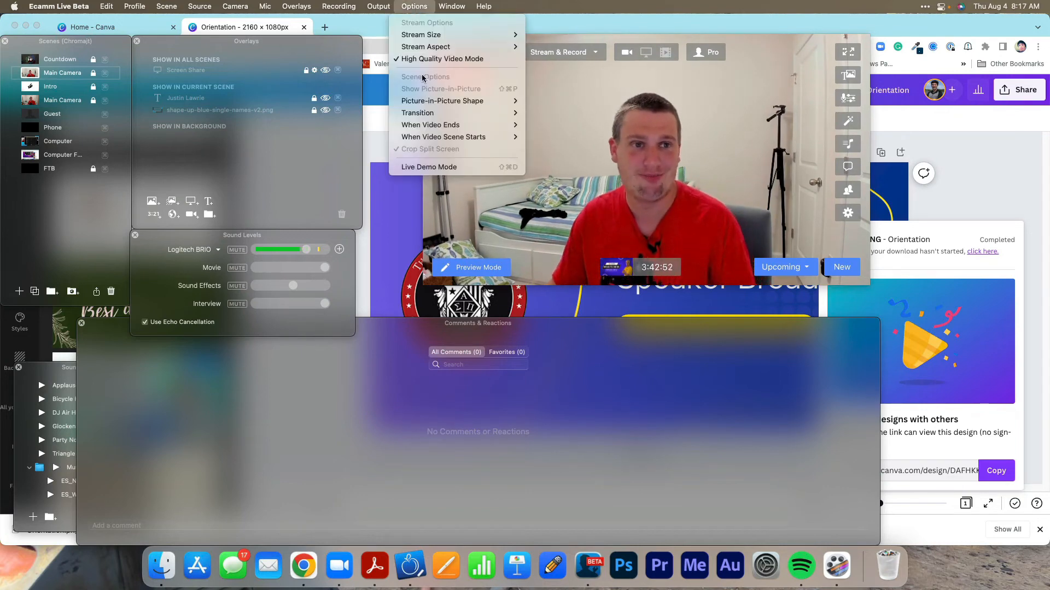
left_click(658, 129)
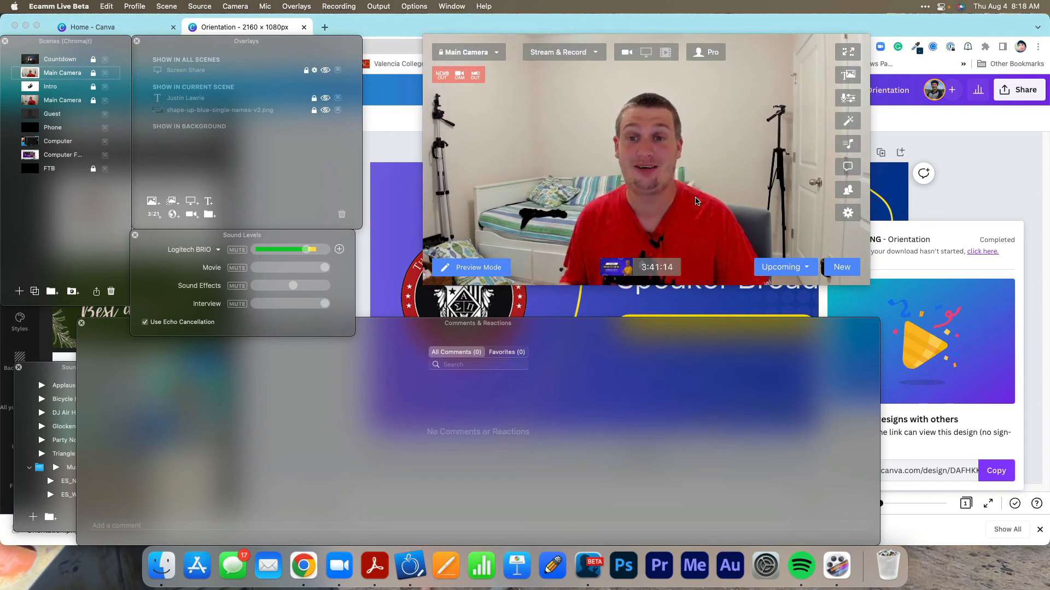
Minimize the browser window and move the Comments & Reactions window against the right edge of the desktop.
left_click(26, 26)
mouse_move(754, 179)
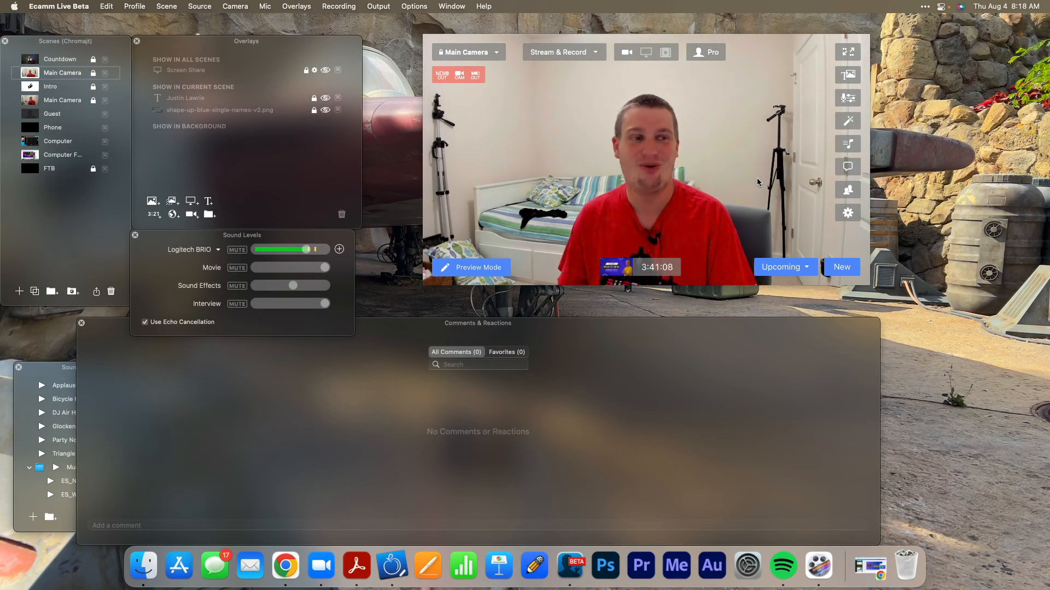
left_click_drag(688, 330, 866, 330)
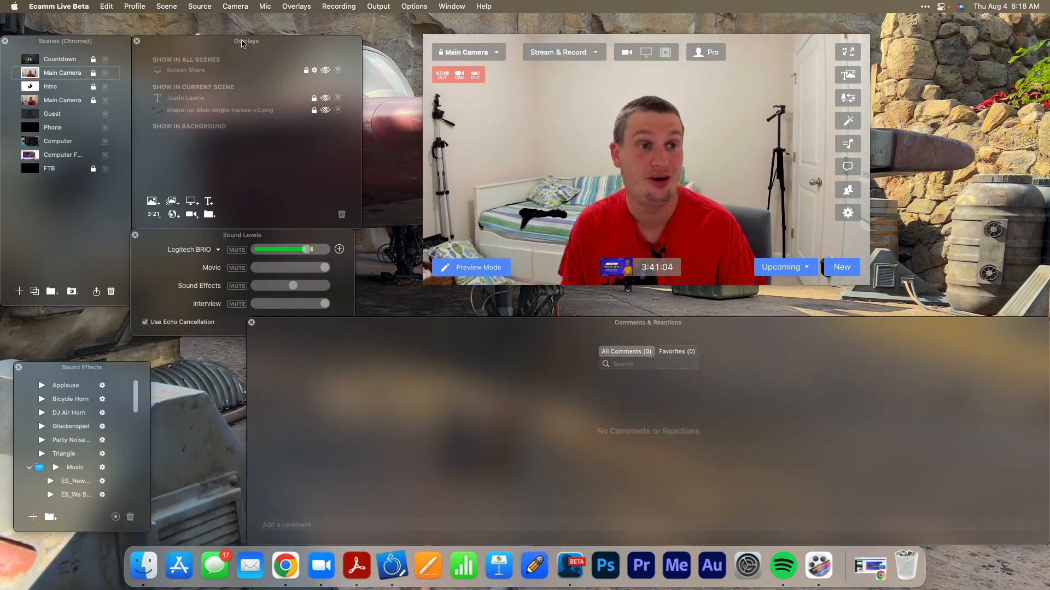
Move the Overlays, Sound Levels, Sound Effects and Scenes windows upward into a compact arrangement beside the main window.
left_click_drag(243, 42, 243, 20)
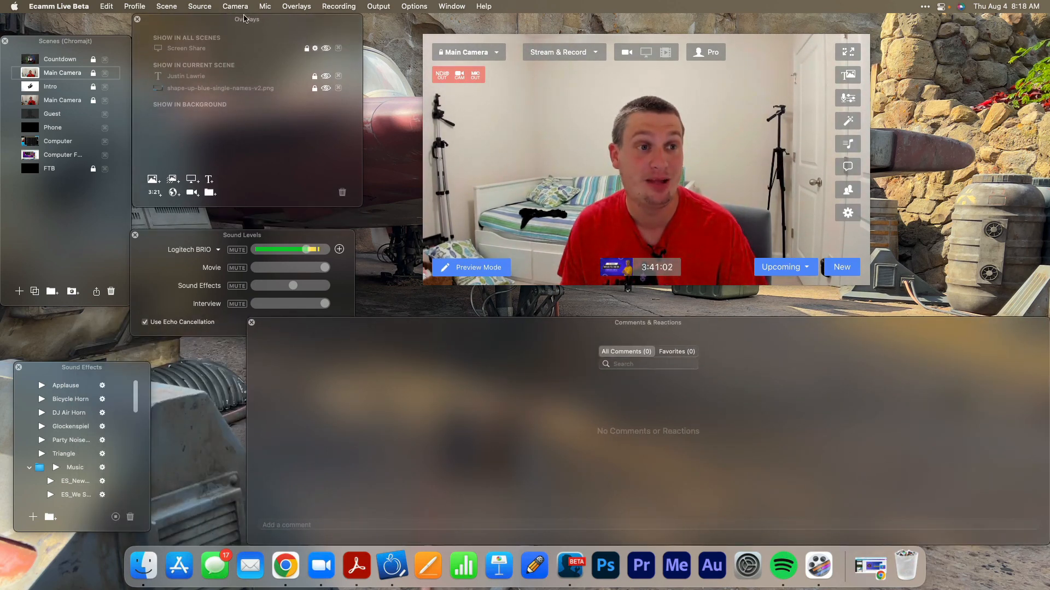
left_click_drag(236, 235, 239, 215)
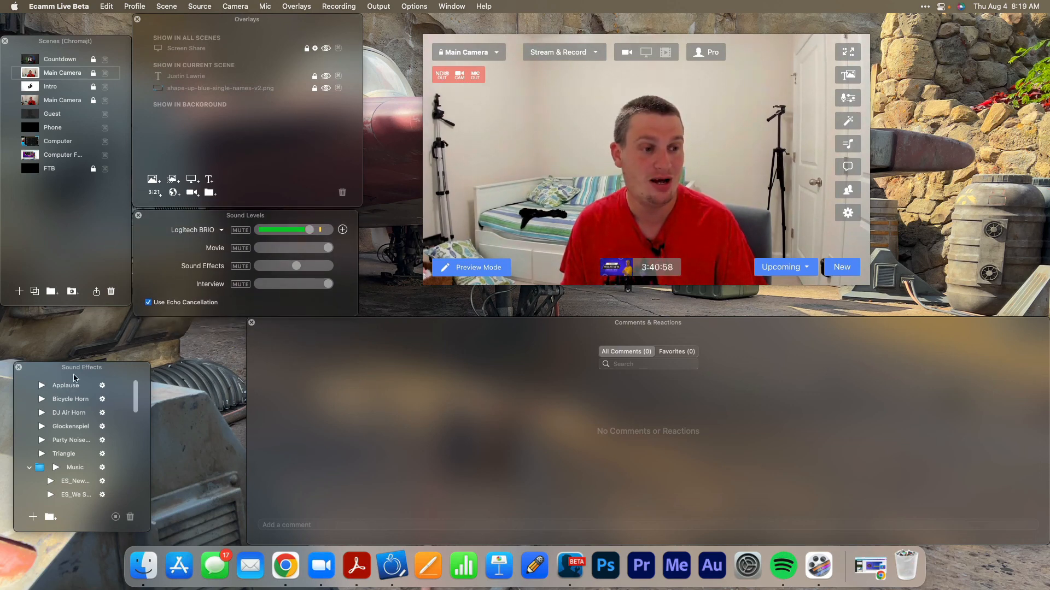
left_click_drag(71, 369, 52, 311)
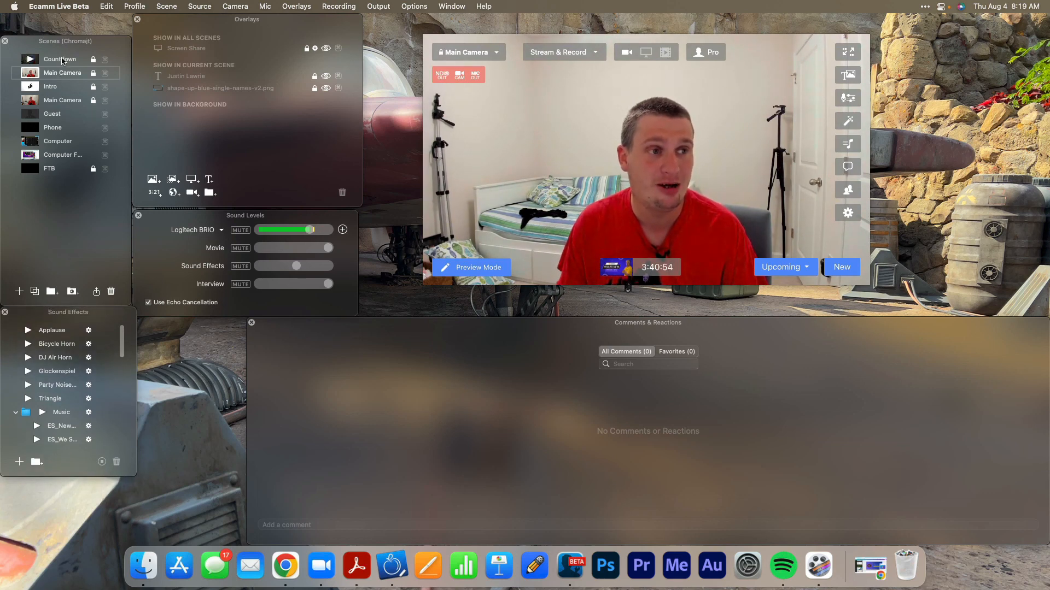
left_click_drag(71, 42, 71, 20)
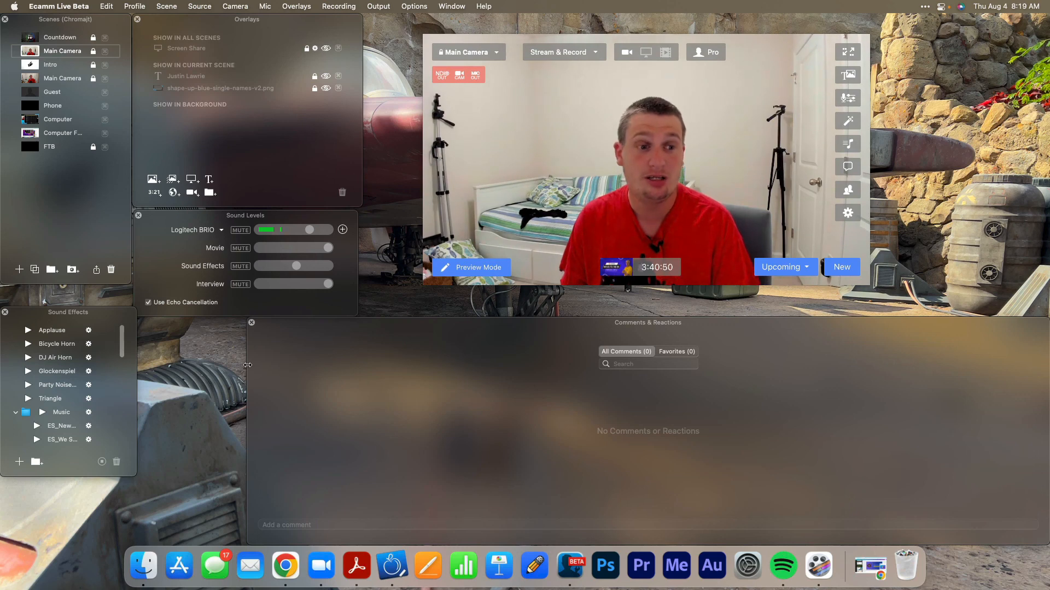
Widen the Comments & Reactions window up to the Sound Effects window and extend Sound Effects upward to meet Scenes.
left_click_drag(248, 363, 137, 361)
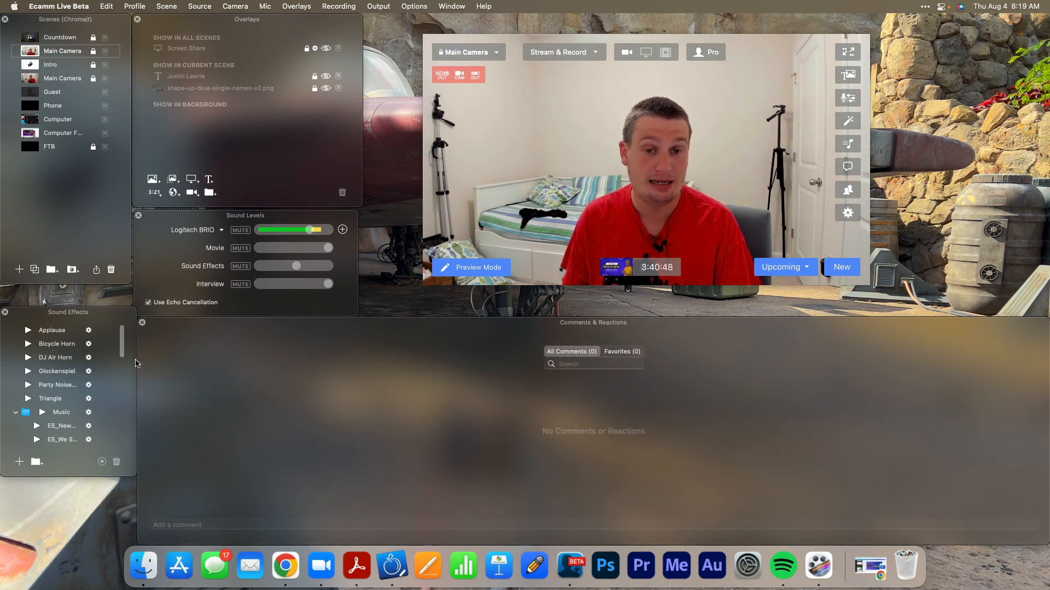
left_click_drag(91, 307, 91, 286)
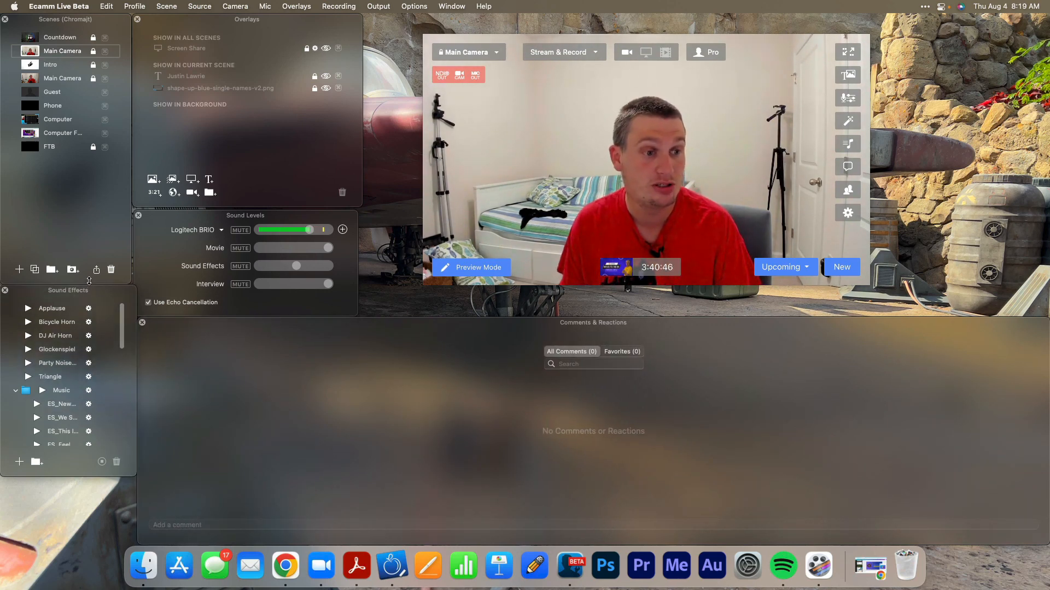
left_click(171, 212)
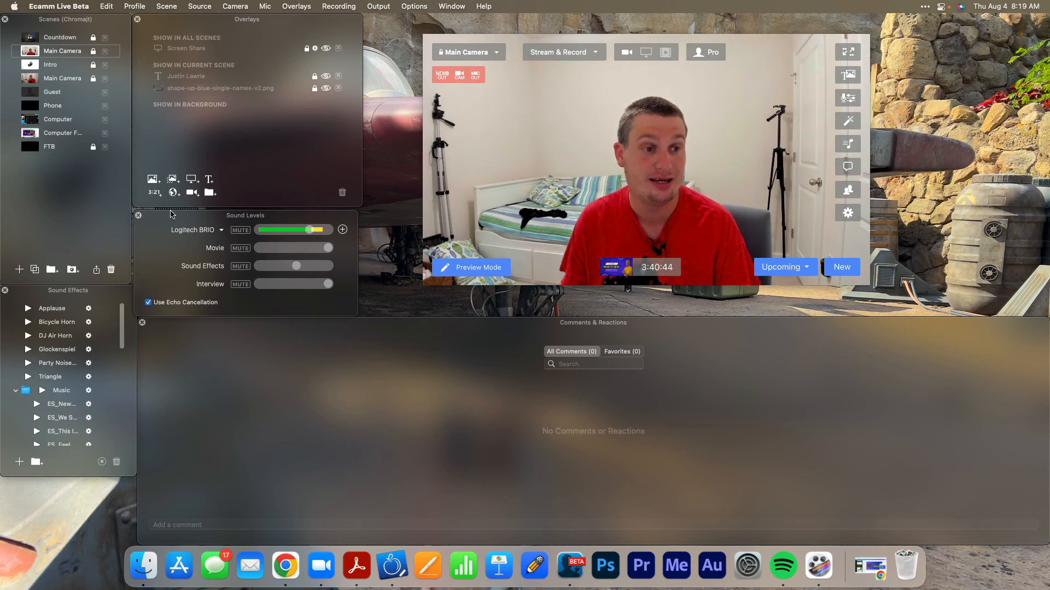